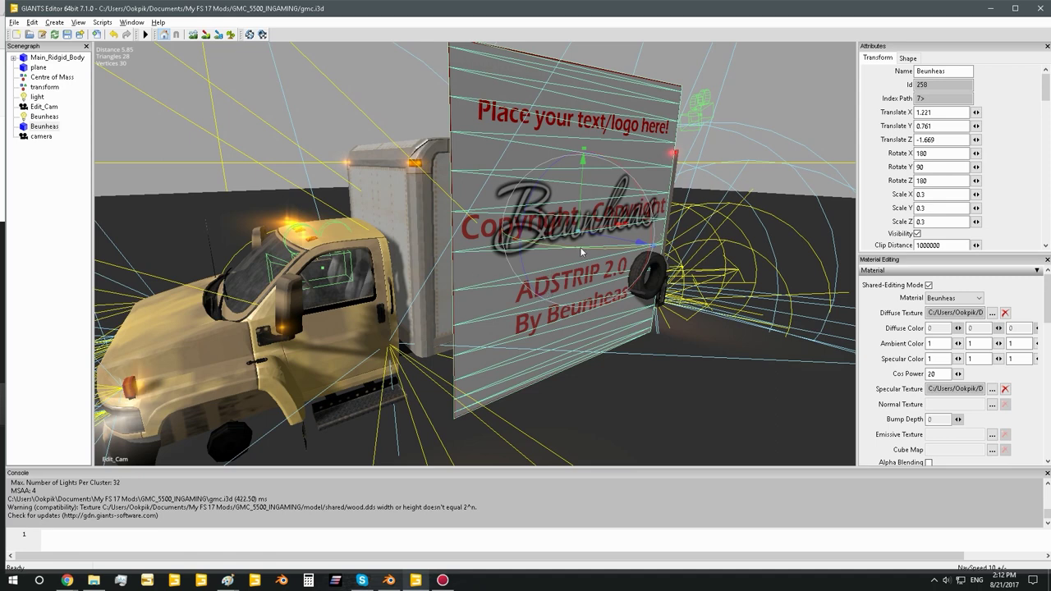
# Try sinking the Beunheas adstrip into the side of the truck box at Translate X 1.189
pyautogui.moveTo(580, 247); pyautogui.dragTo(539, 238)
pyautogui.hotkey('ctrl', 'z')
pyautogui.scroll(2, 548, 297)
pyautogui.scroll(5, 567, 297)
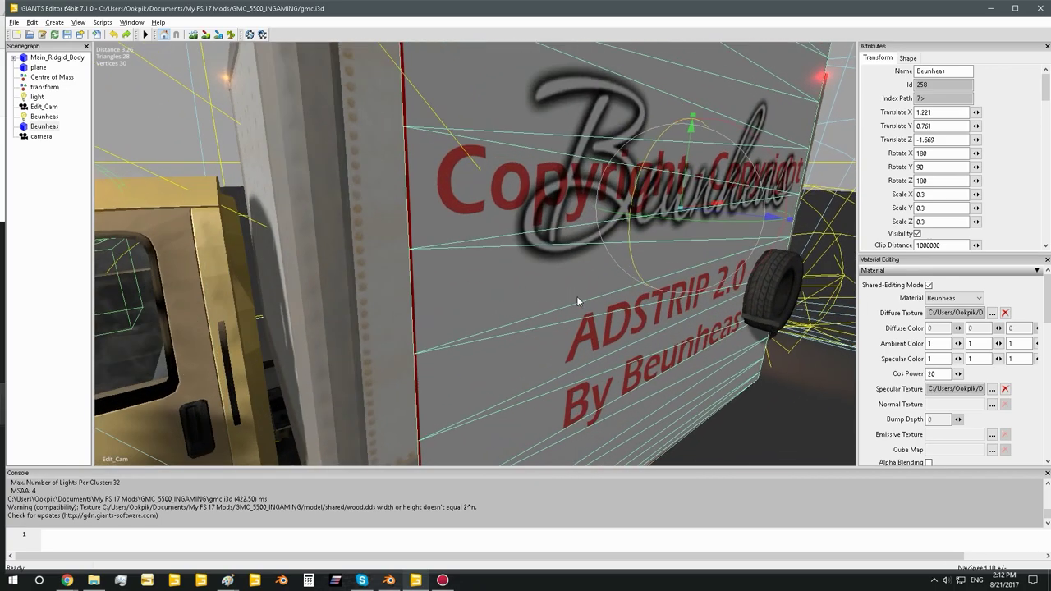
pyautogui.scroll(-5, 621, 278)
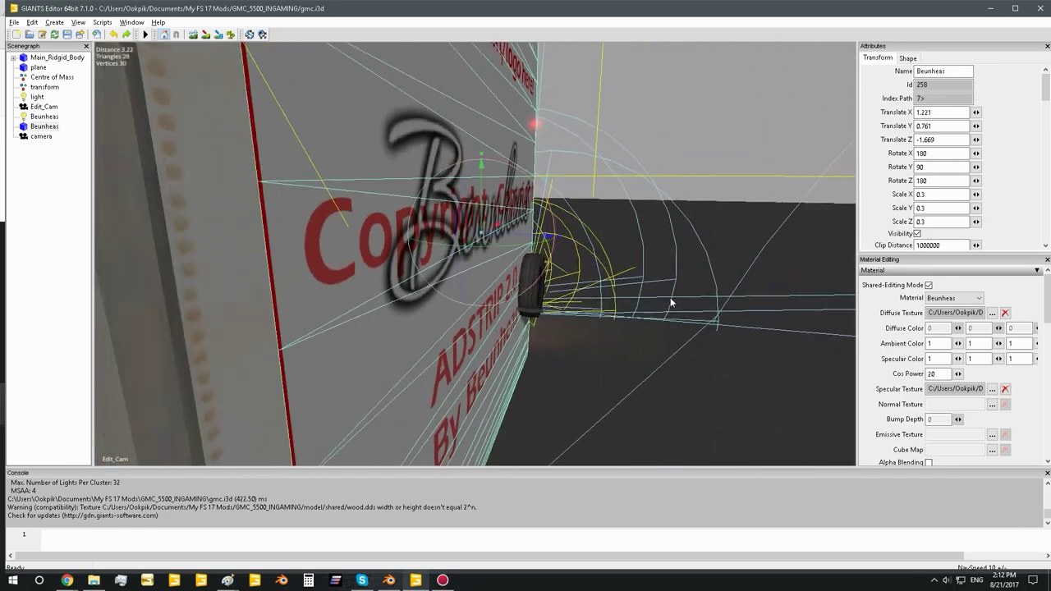
pyautogui.scroll(1, 652, 302)
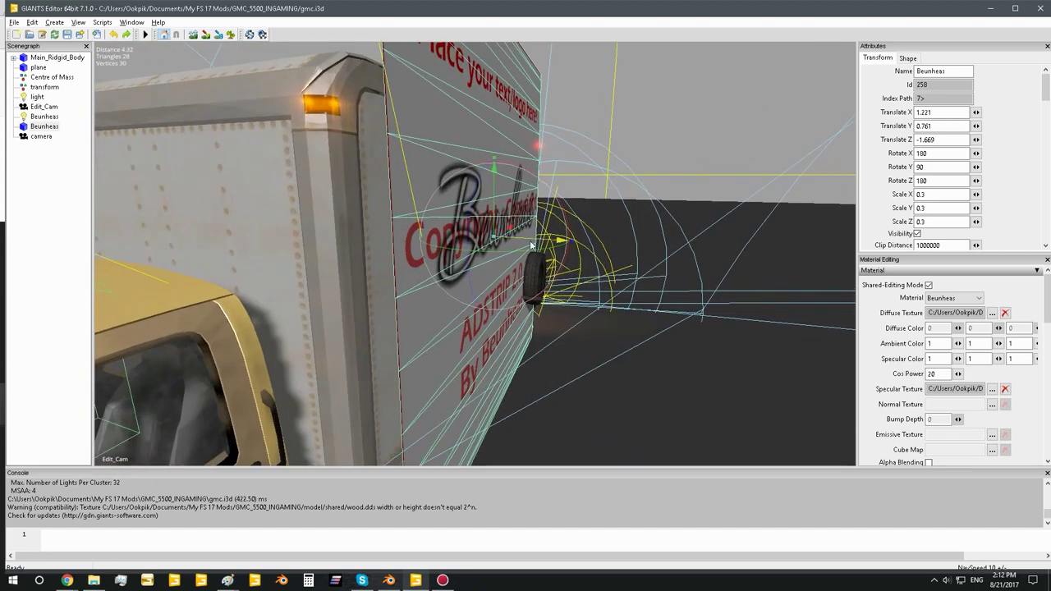
pyautogui.moveTo(529, 240); pyautogui.dragTo(527, 241)
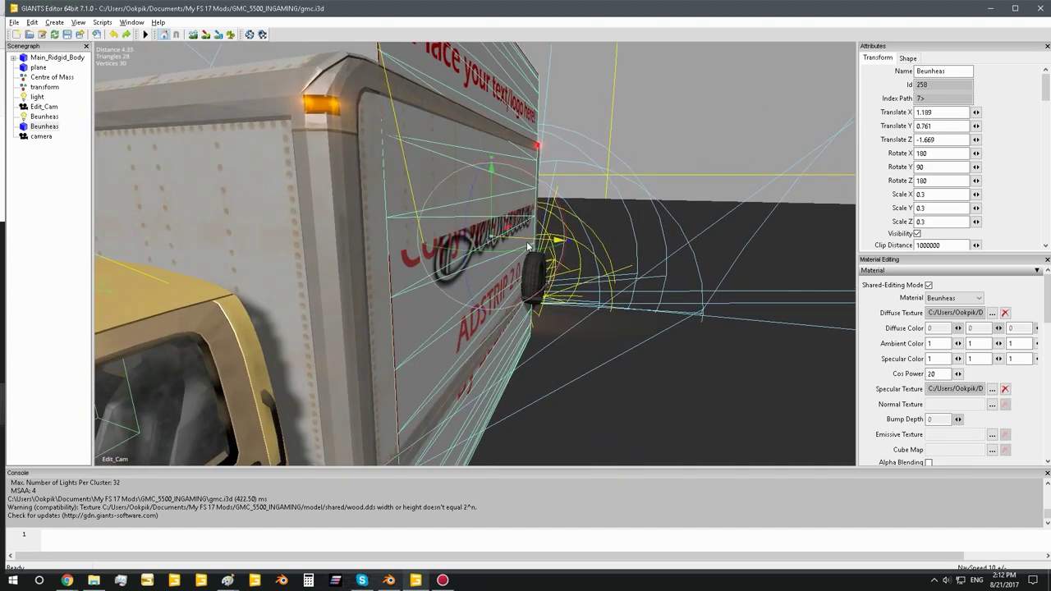
pyautogui.scroll(5, 640, 259)
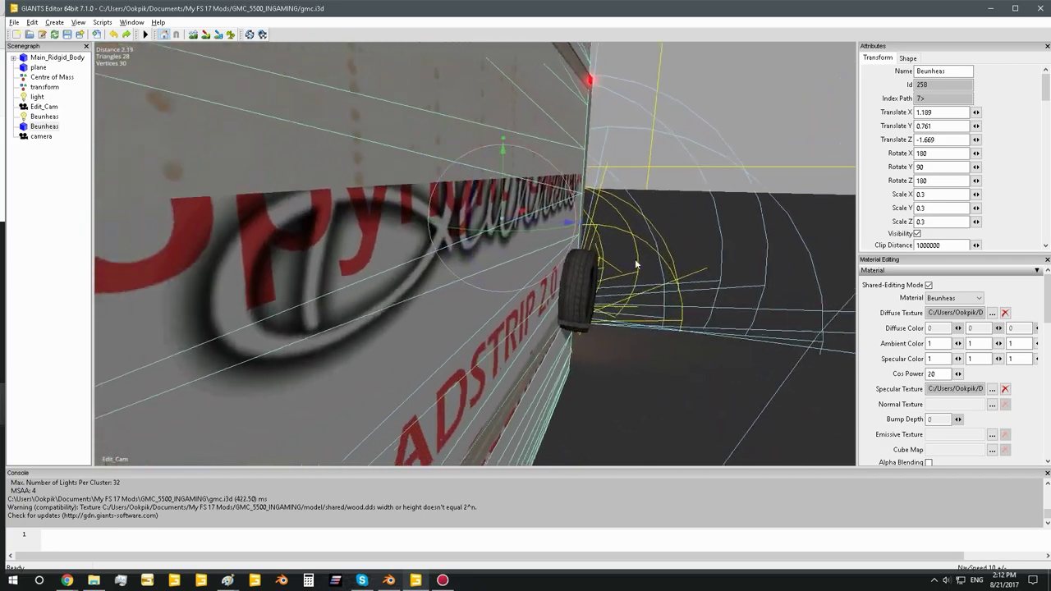
pyautogui.scroll(-3, 635, 264)
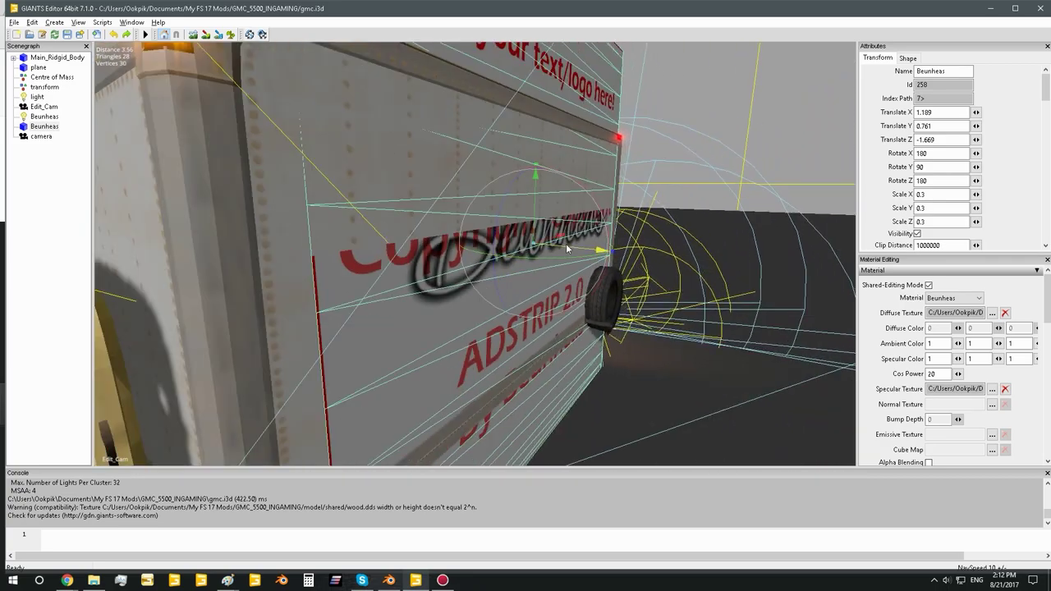
# Move the Beunheas adstrip outward along the X axis to Translate X 1.251, clear of the box wall
pyautogui.moveTo(565, 243); pyautogui.dragTo(575, 244)
pyautogui.scroll(-6, 575, 244)
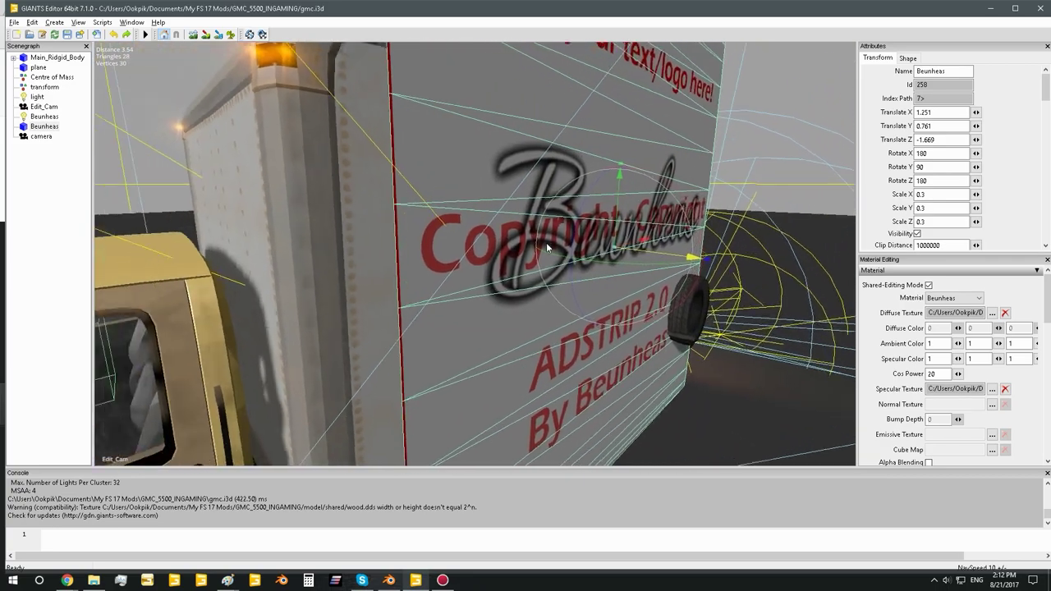
pyautogui.scroll(5, 586, 277)
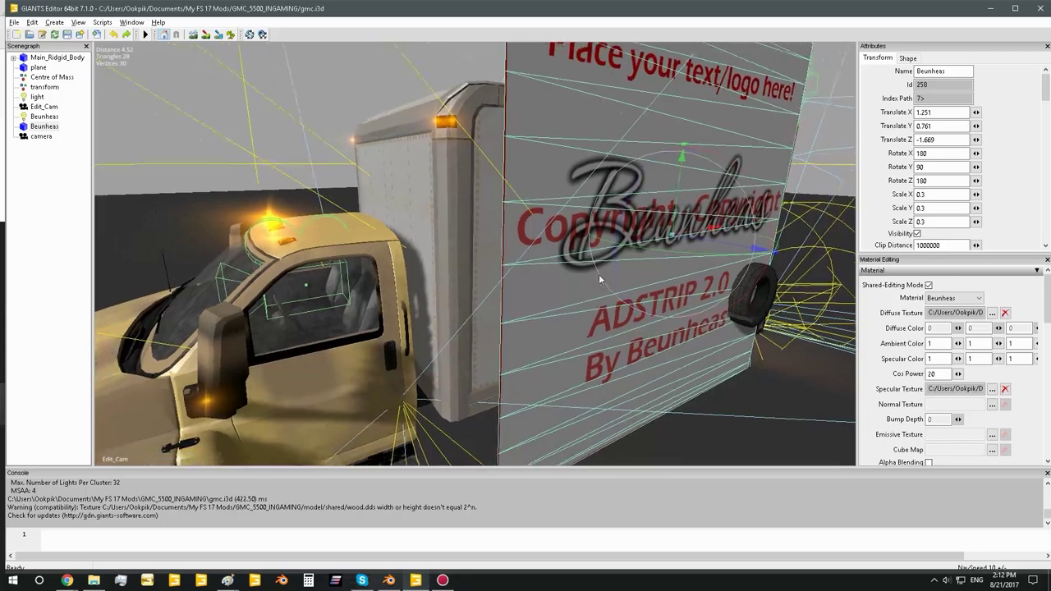
pyautogui.scroll(-3, 591, 284)
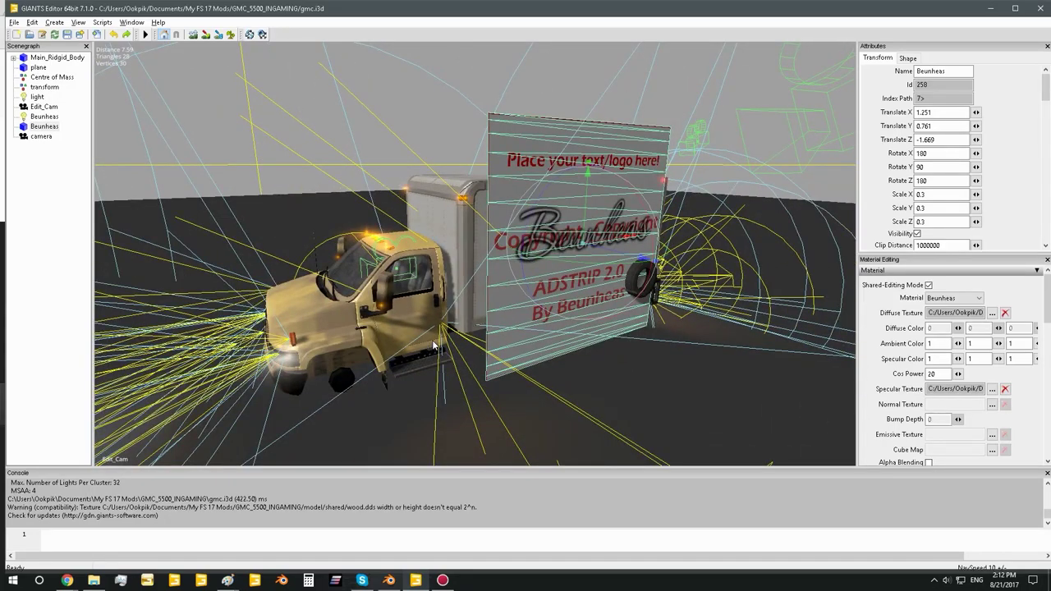
pyautogui.scroll(1, 546, 267)
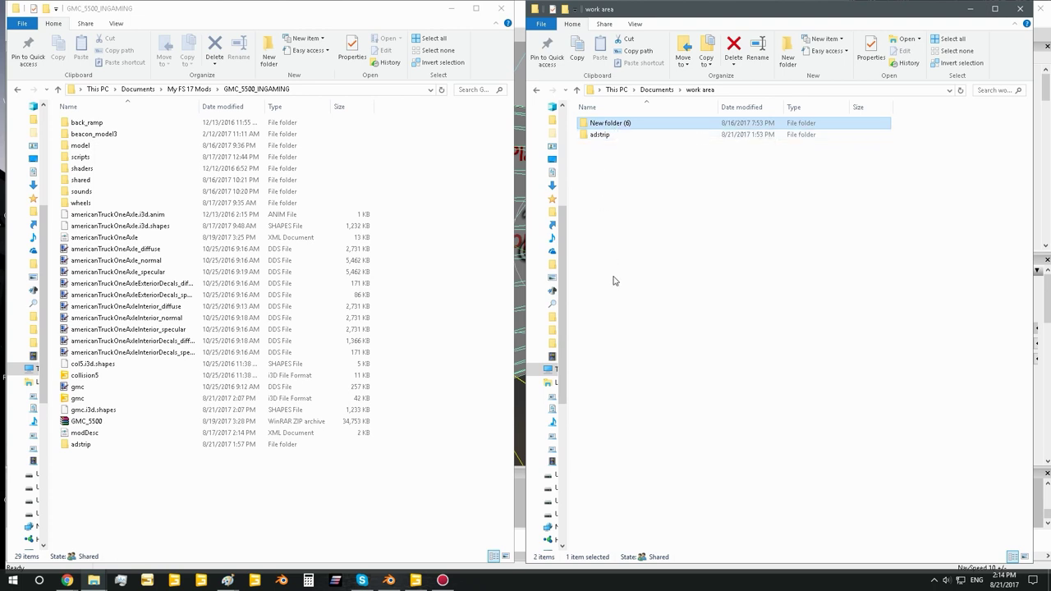
# Move the adstrip folder from the work area folder into the GMC_5500_INGAMING mod folder
pyautogui.click(601, 138)
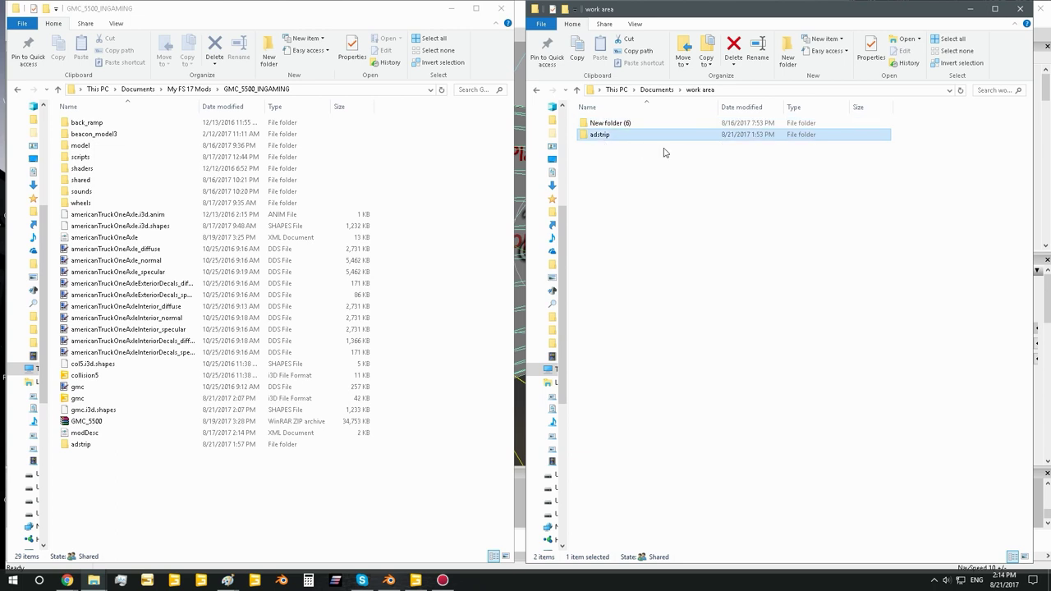
pyautogui.hotkey('ctrl', 'x')
pyautogui.click(464, 258)
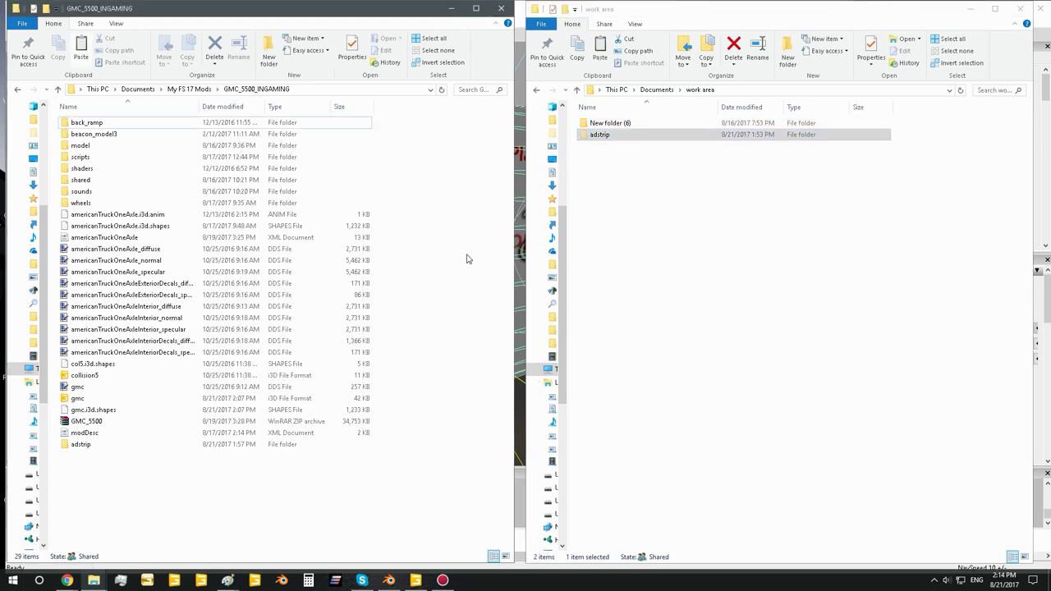
pyautogui.hotkey('ctrl', 'v')
pyautogui.click(245, 203)
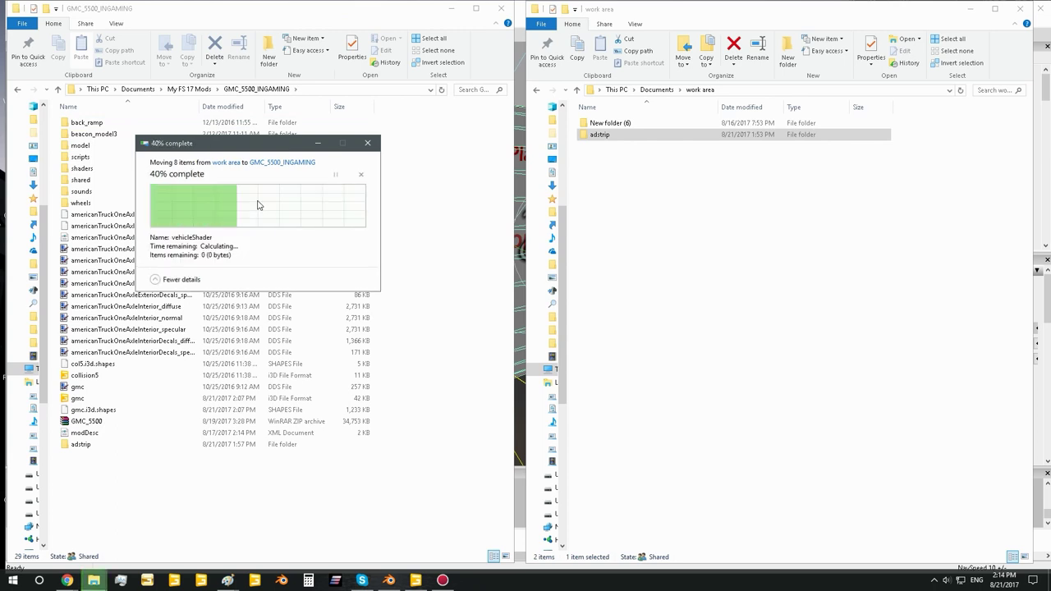
# Open the adstrip folder inside GMC_5500_INGAMING
pyautogui.click(98, 464)
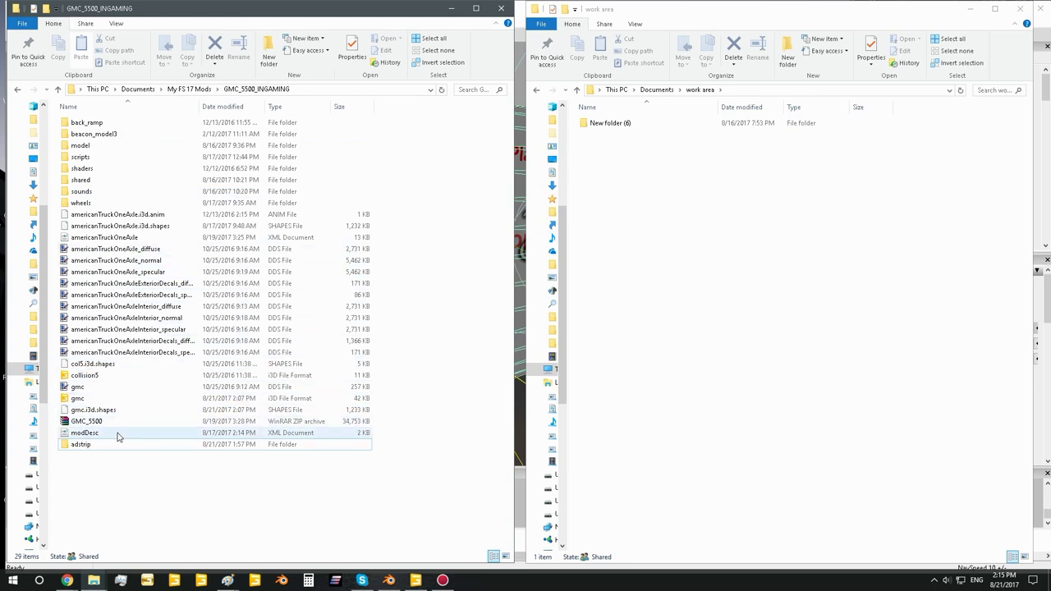
pyautogui.click(89, 447)
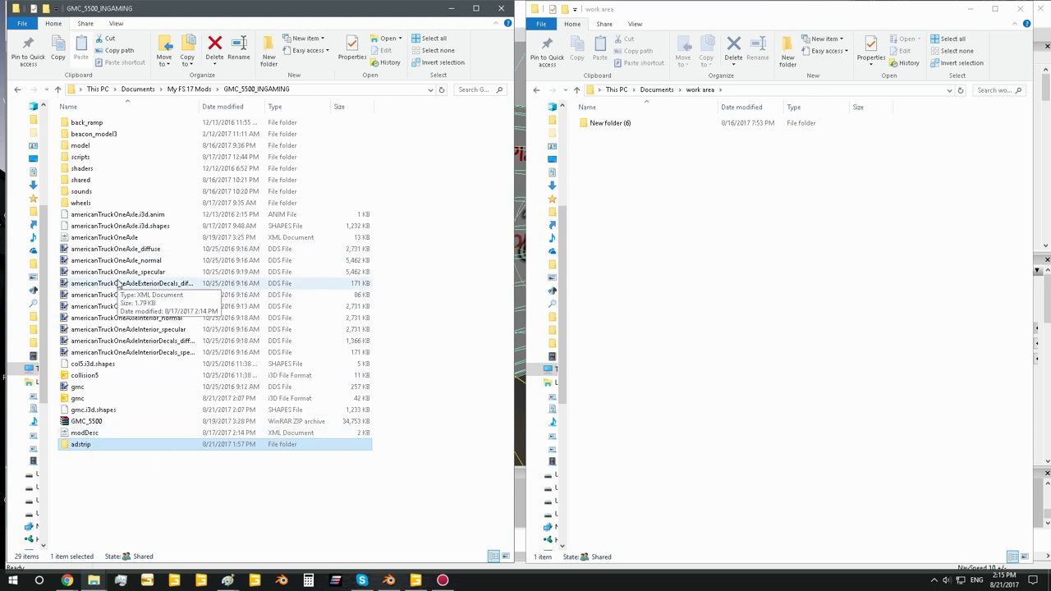
pyautogui.click(87, 123)
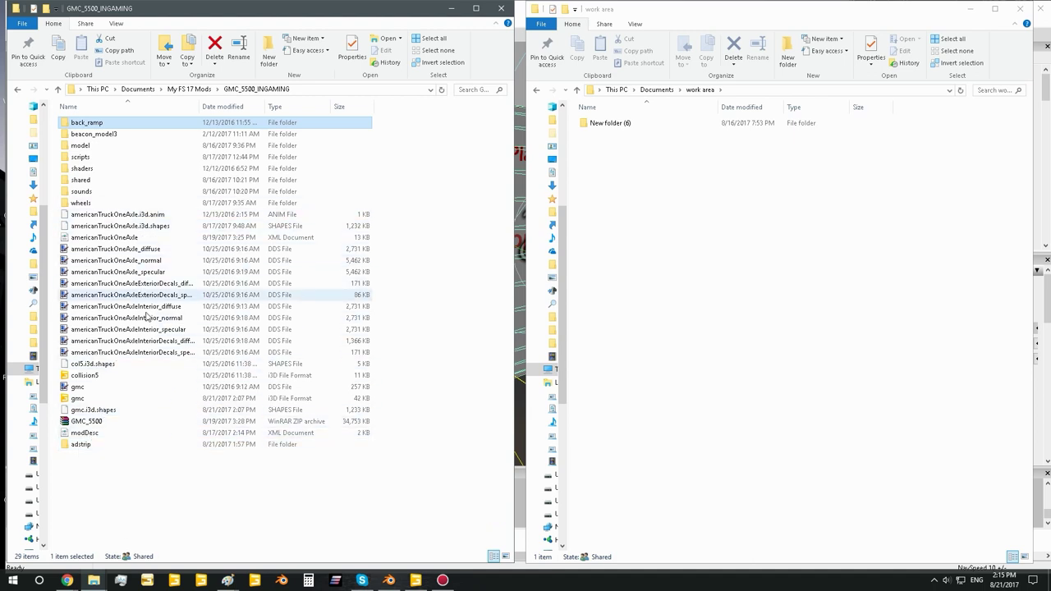
pyautogui.doubleClick(91, 445)
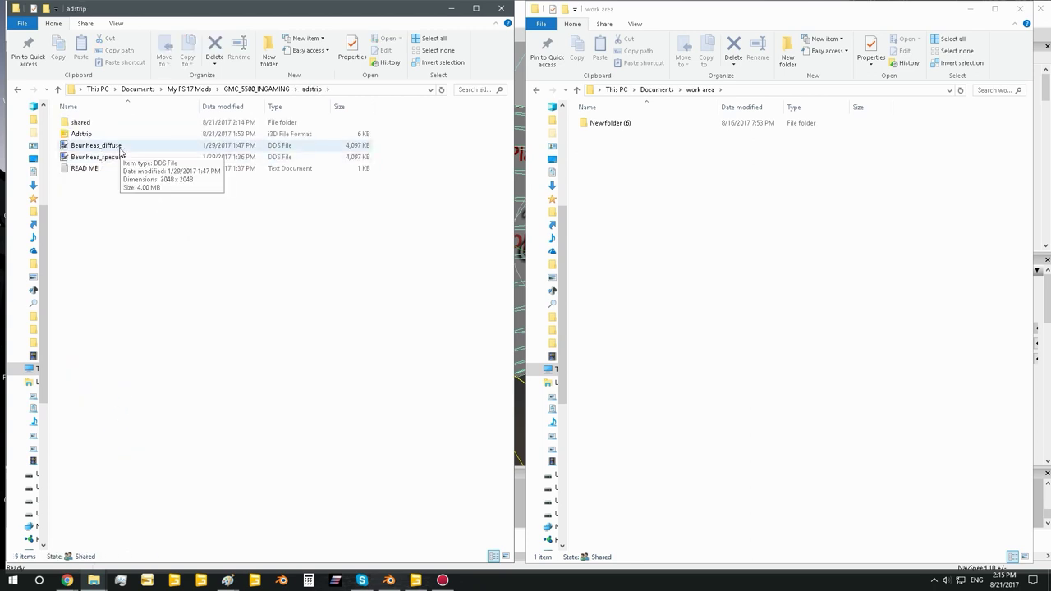
# Copy the large Bison Transport logo from the image search in Chrome and return to the adstrip folder in File Explorer
pyautogui.click(68, 581)
pyautogui.click(77, 542)
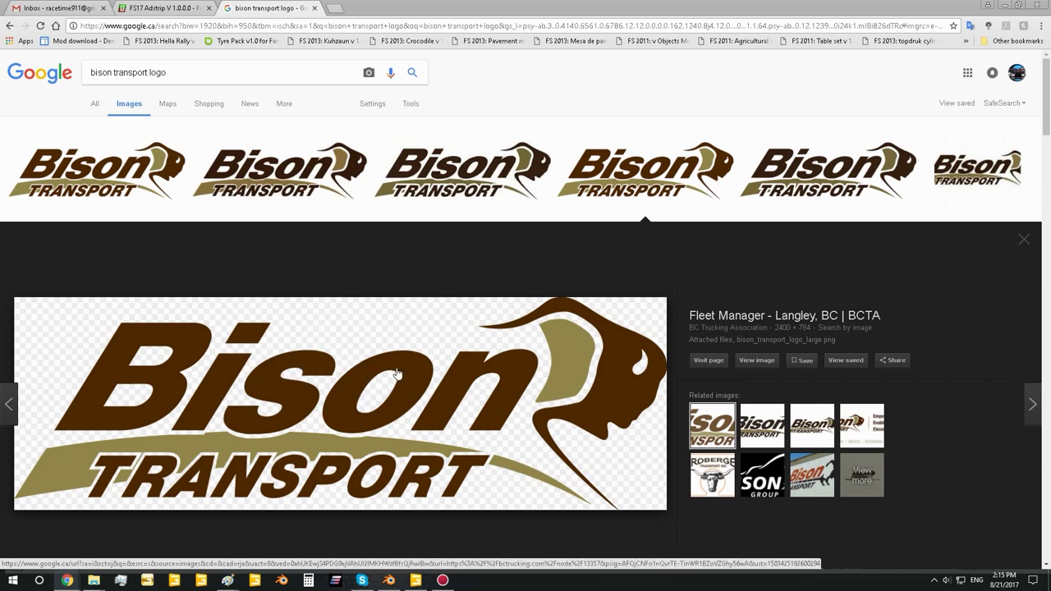
pyautogui.hotkey('alt', 'Tab')
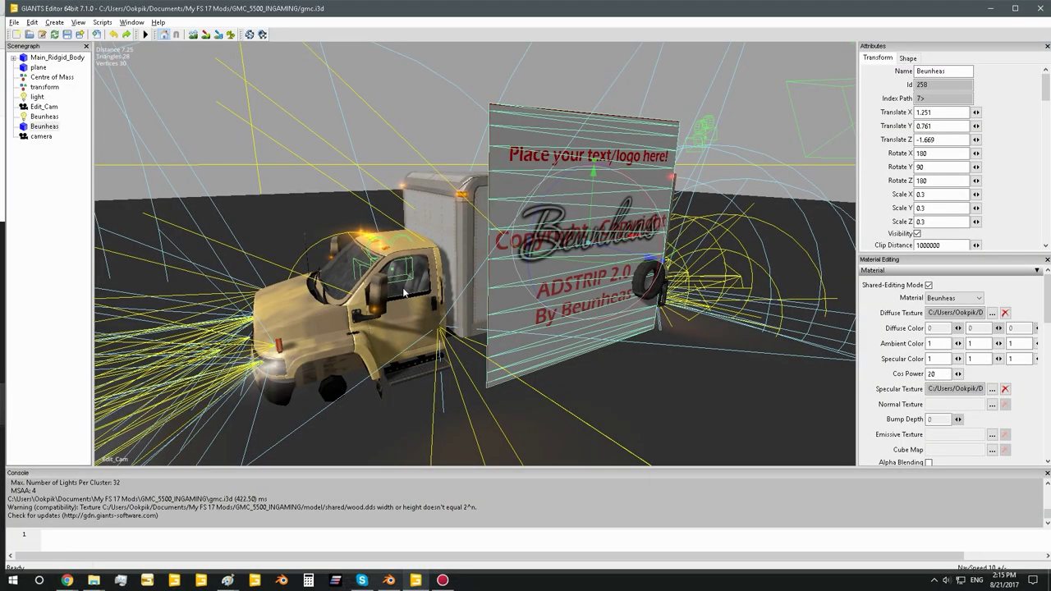
pyautogui.moveTo(67, 580)
pyautogui.click(70, 550)
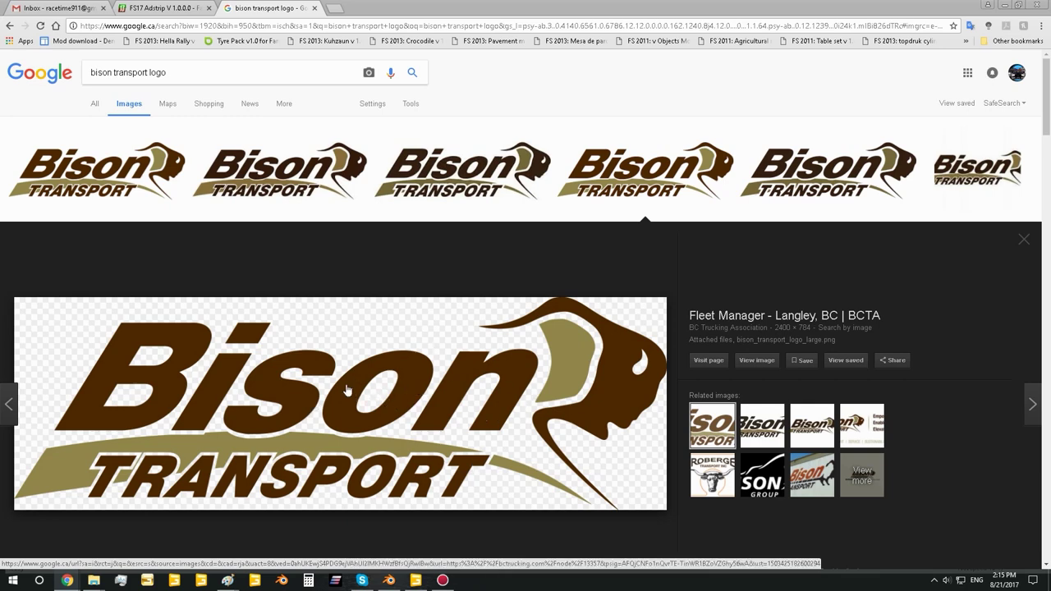
pyautogui.rightClick(400, 407)
pyautogui.click(444, 514)
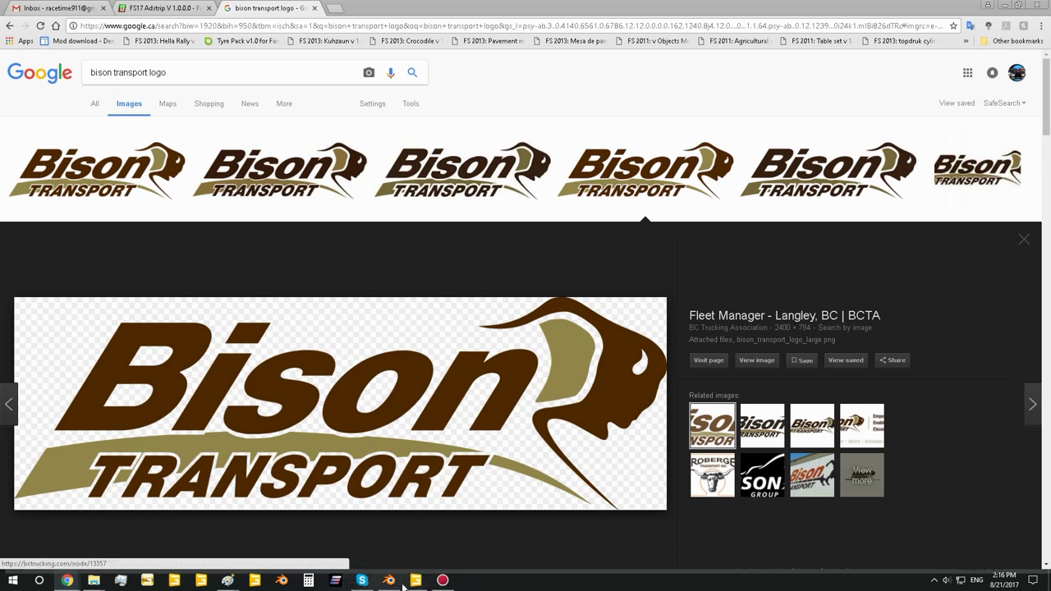
pyautogui.moveTo(94, 581)
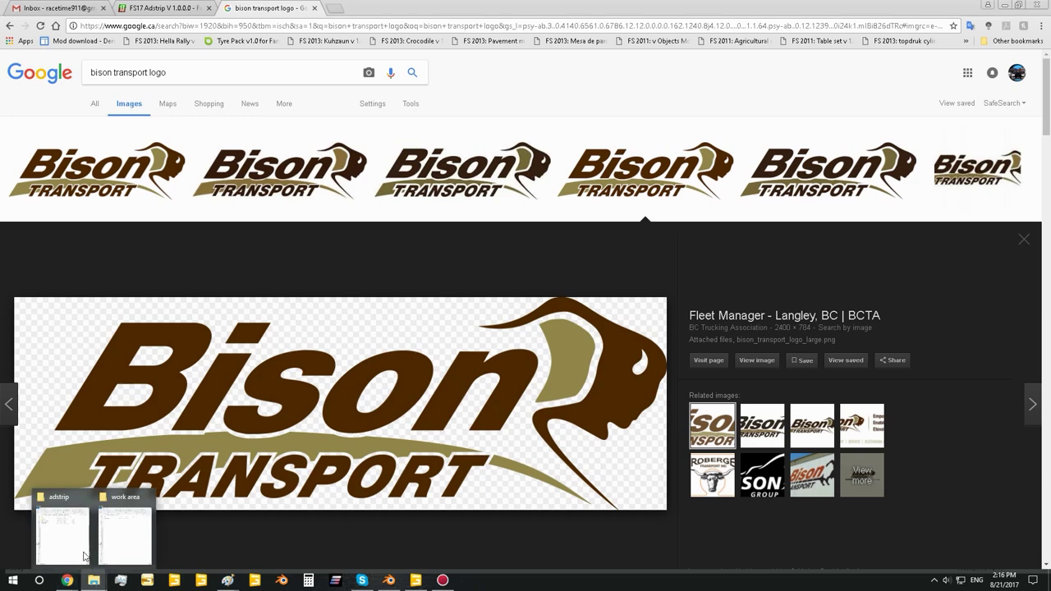
pyautogui.click(64, 536)
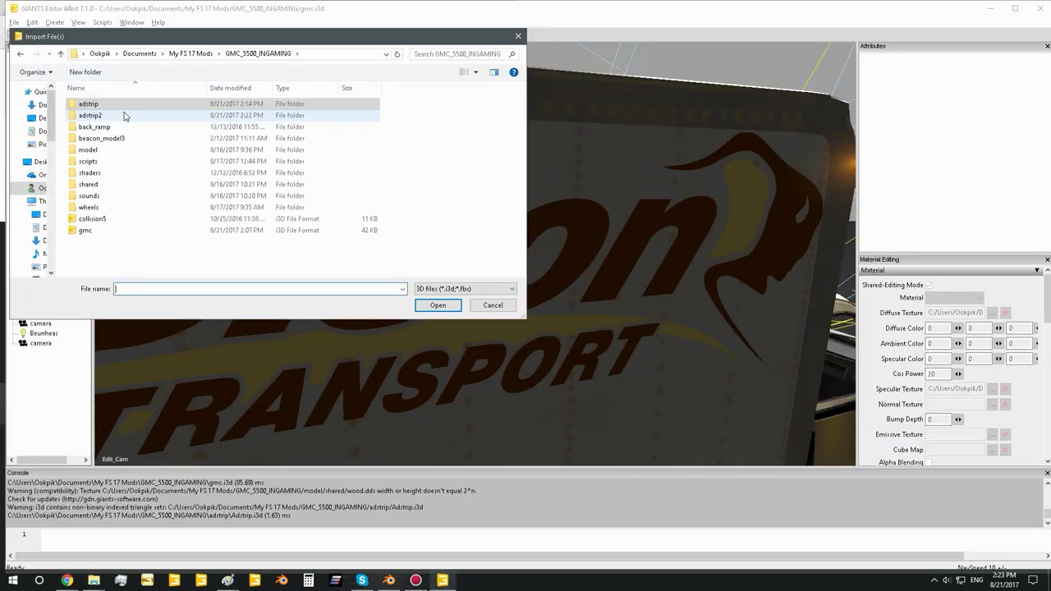
# Import the Adstrip i3D file from the adstrip2 folder into the truck scene
pyautogui.doubleClick(119, 116)
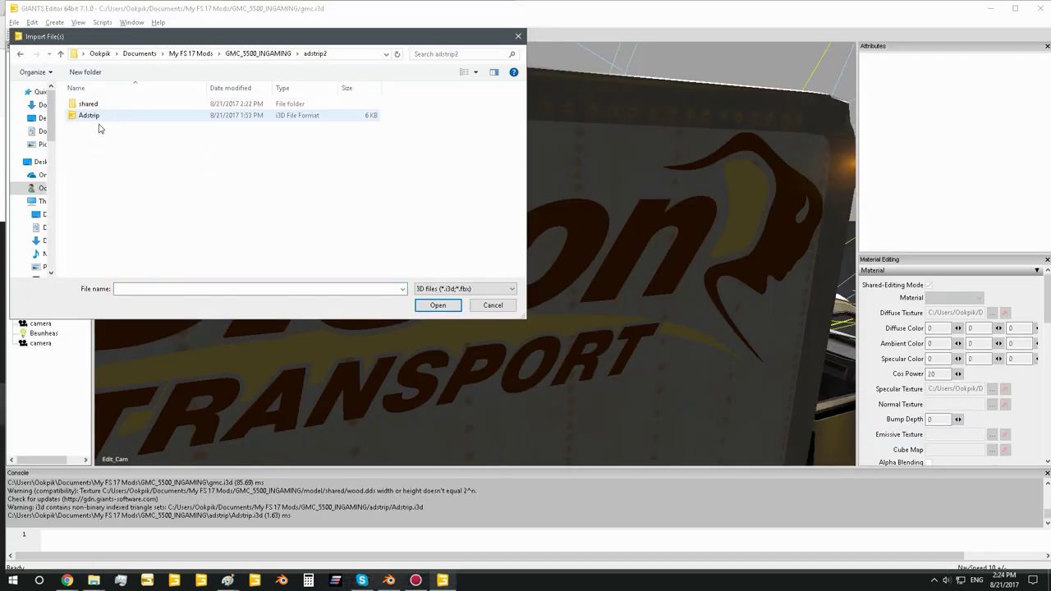
pyautogui.click(99, 115)
pyautogui.click(423, 307)
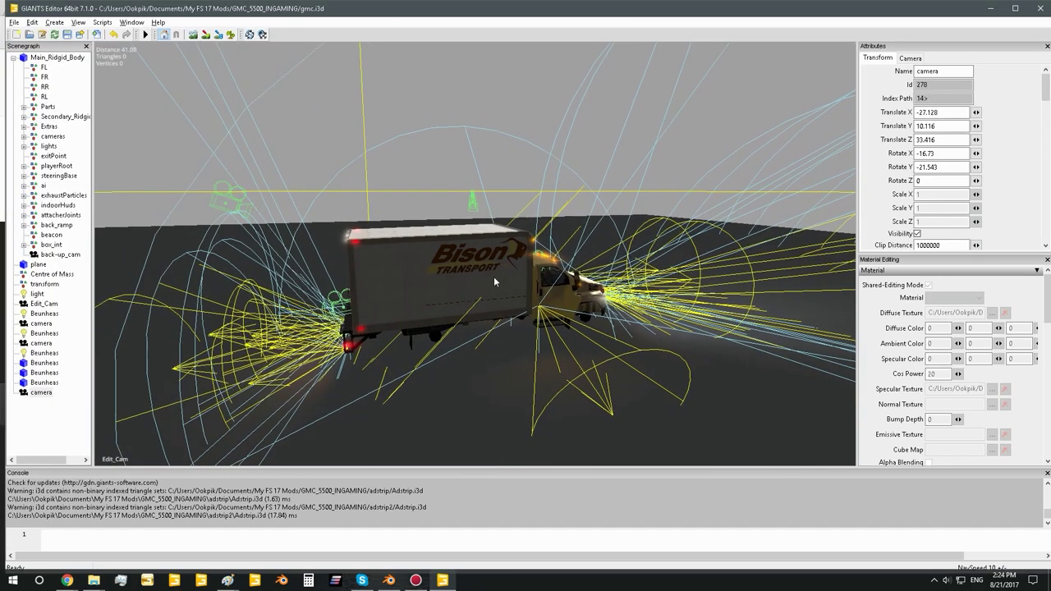
# Position the first newly imported Beunheas plane along the truck box's side, with Rotate Y -90 and a scale of 0.3
pyautogui.click(45, 363)
pyautogui.keyDown('alt'); pyautogui.moveTo(484, 348); pyautogui.dragTo(632, 207); pyautogui.keyUp('alt')
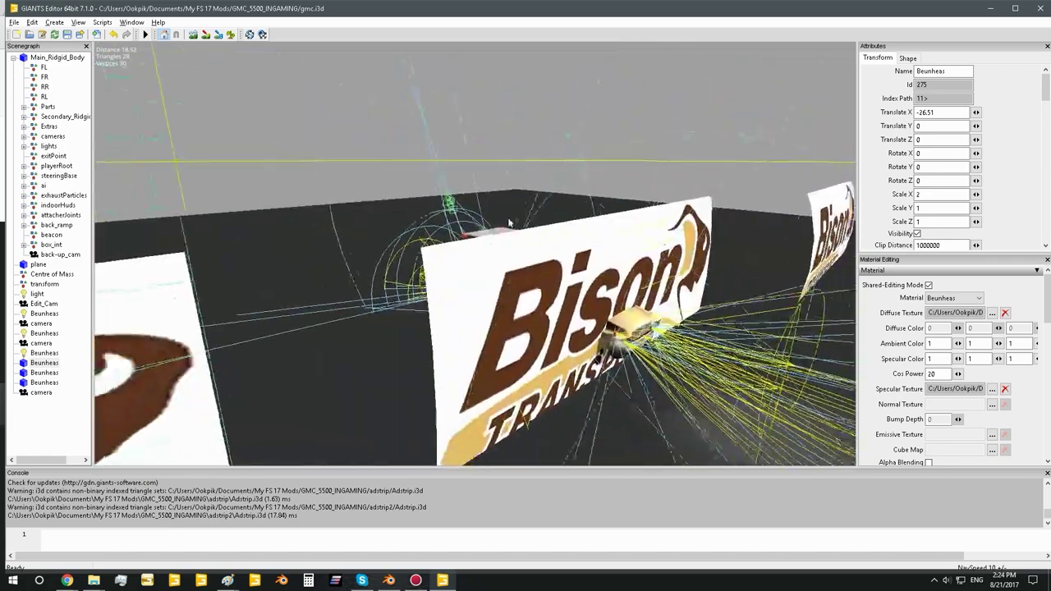
pyautogui.keyDown('alt'); pyautogui.moveTo(509, 223); pyautogui.dragTo(422, 256); pyautogui.keyUp('alt')
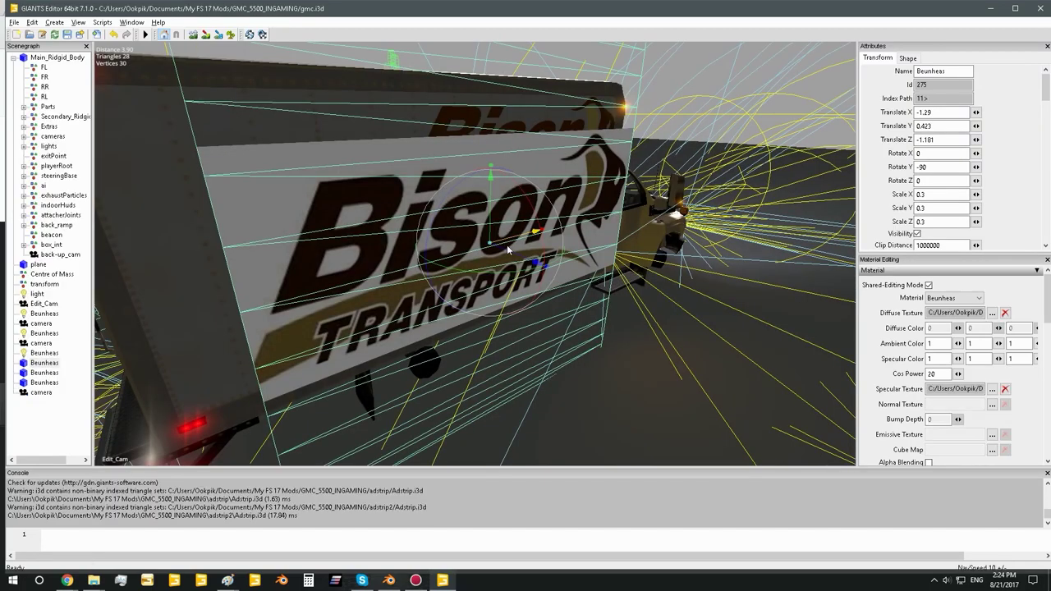
pyautogui.moveTo(522, 263); pyautogui.dragTo(478, 223)
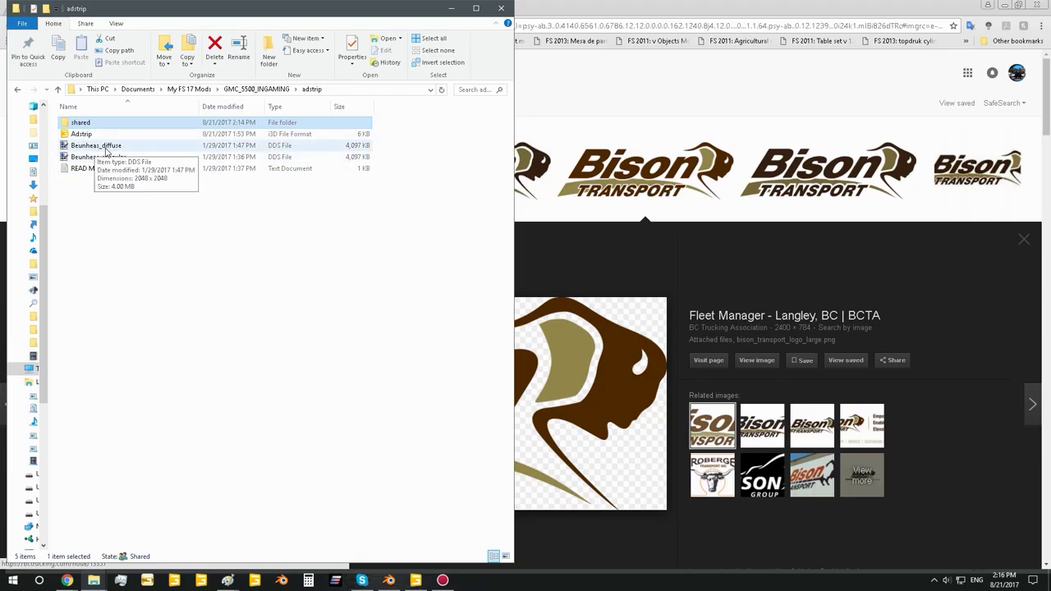
# Open the Beunheas_diffuse texture in Paint.NET and paste the Bison logo onto a new layer, keeping the canvas size
pyautogui.click(121, 146)
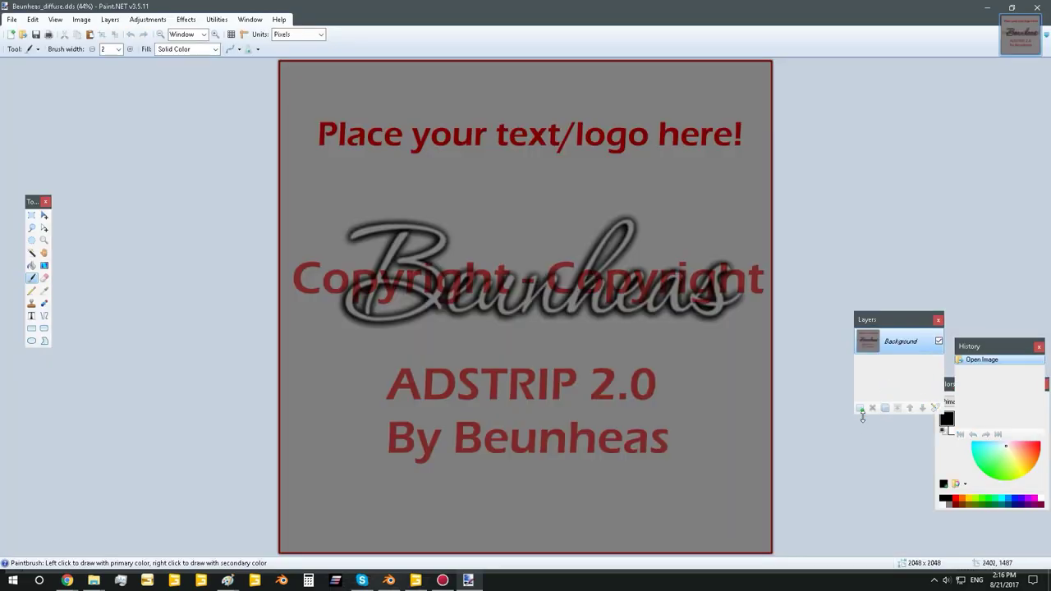
pyautogui.click(861, 409)
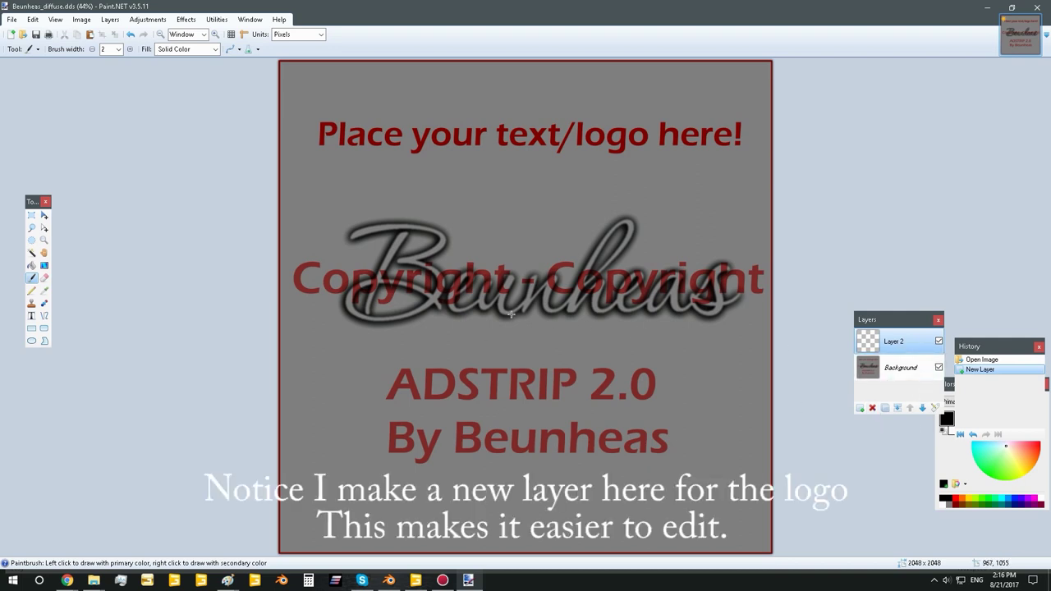
pyautogui.hotkey('ctrl', 'v')
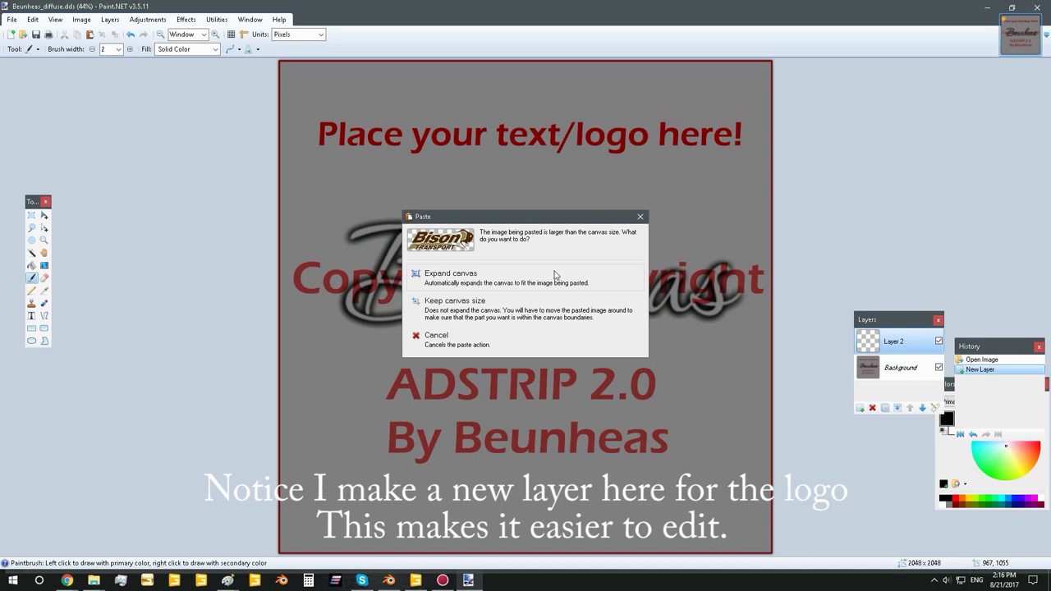
pyautogui.click(507, 306)
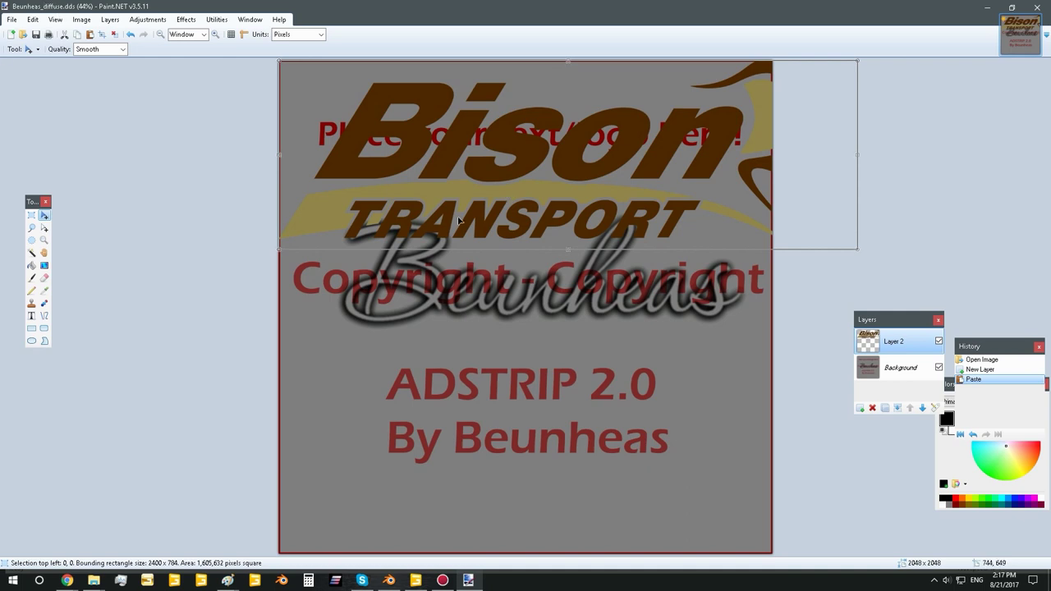
# Move the logo to mid-canvas, scale it to about 2033 x 664 pixels to fit the canvas width, and deselect it
pyautogui.moveTo(452, 203); pyautogui.dragTo(458, 307)
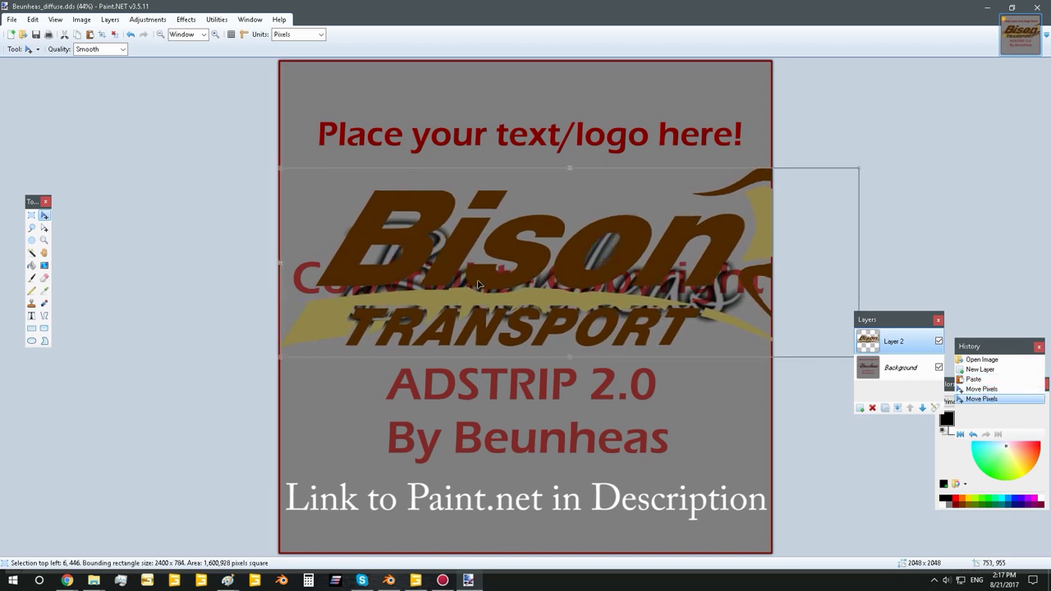
pyautogui.moveTo(858, 169); pyautogui.dragTo(783, 197)
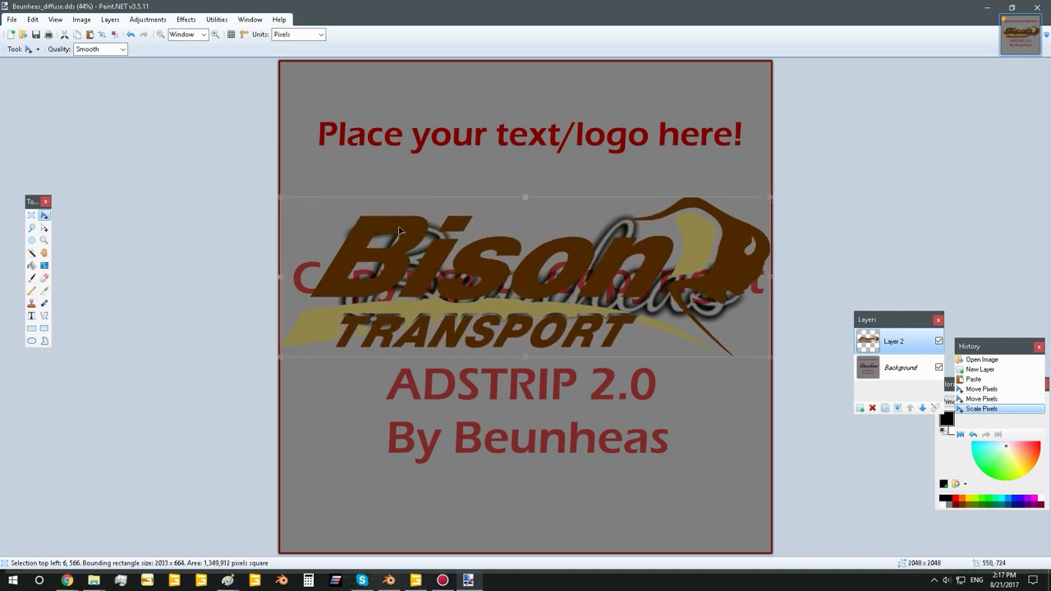
pyautogui.click(31, 215)
pyautogui.click(543, 216)
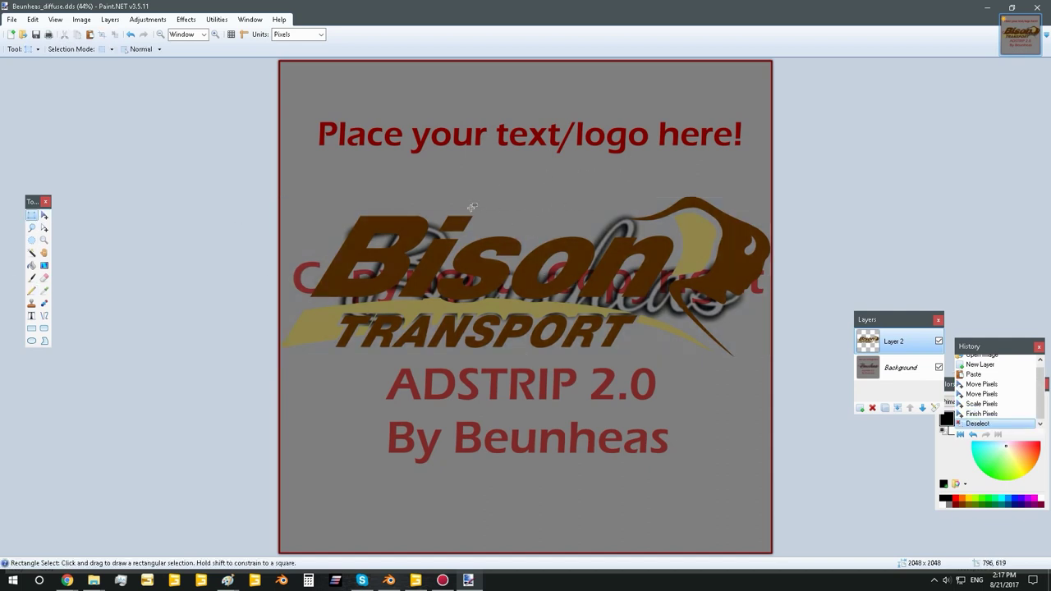
# Erase the entire original artwork from the Background layer, leaving the Bison logo layer intact
pyautogui.click(45, 216)
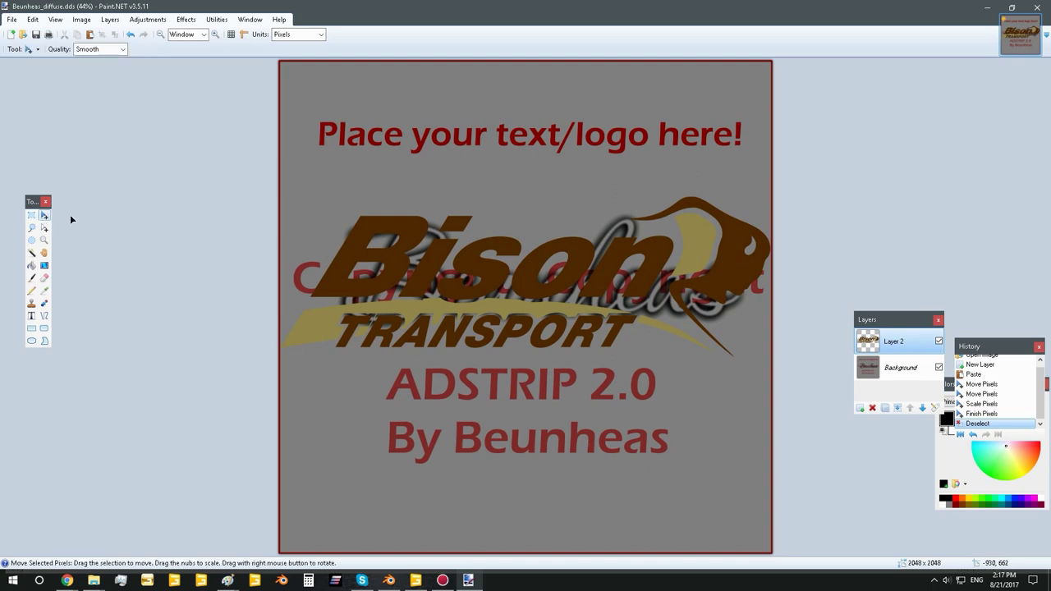
pyautogui.click(895, 370)
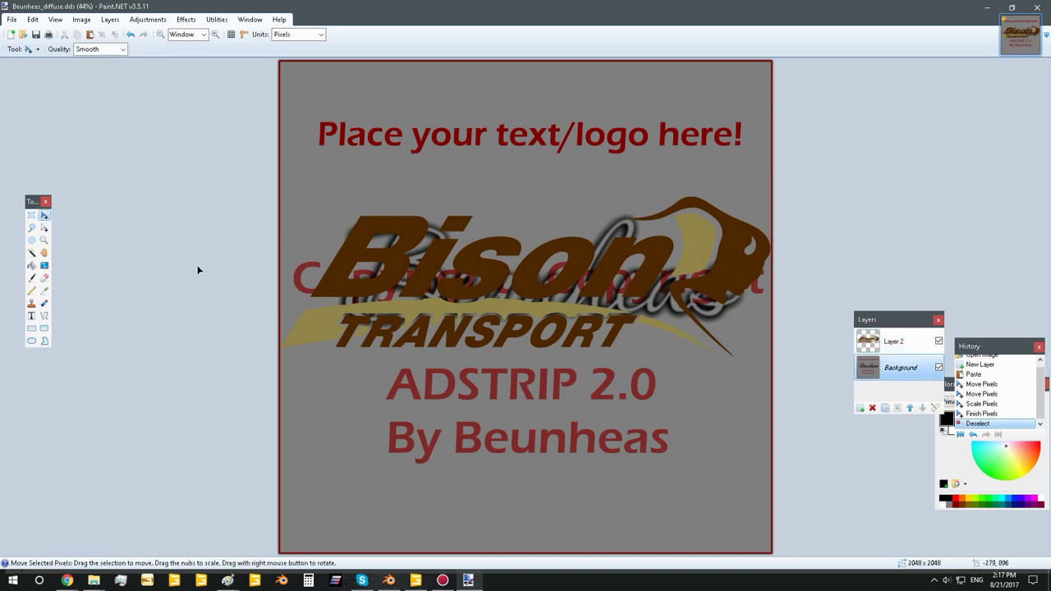
pyautogui.click(32, 215)
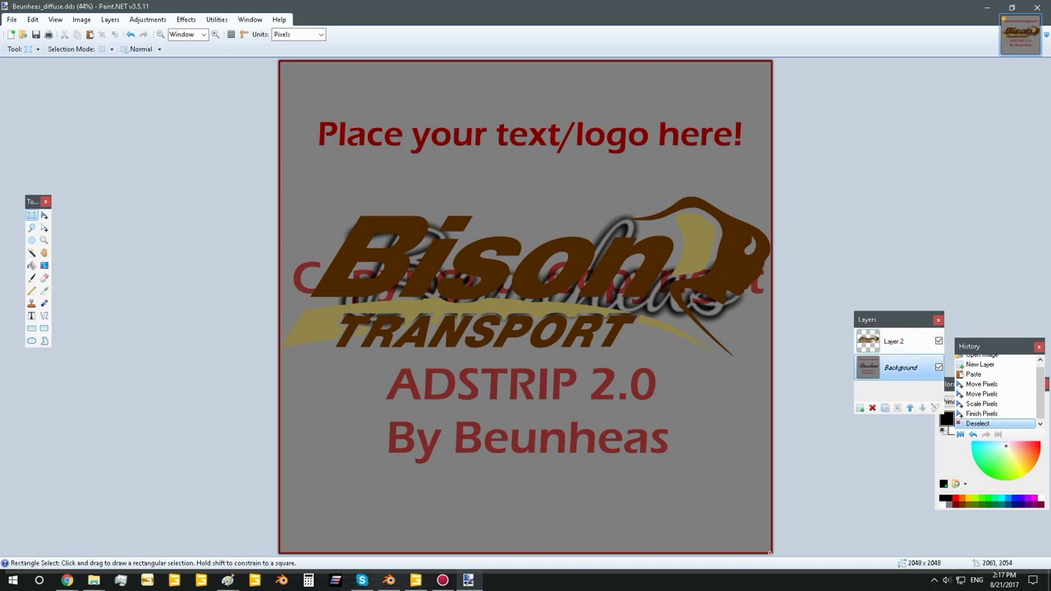
pyautogui.moveTo(769, 553); pyautogui.dragTo(277, 60)
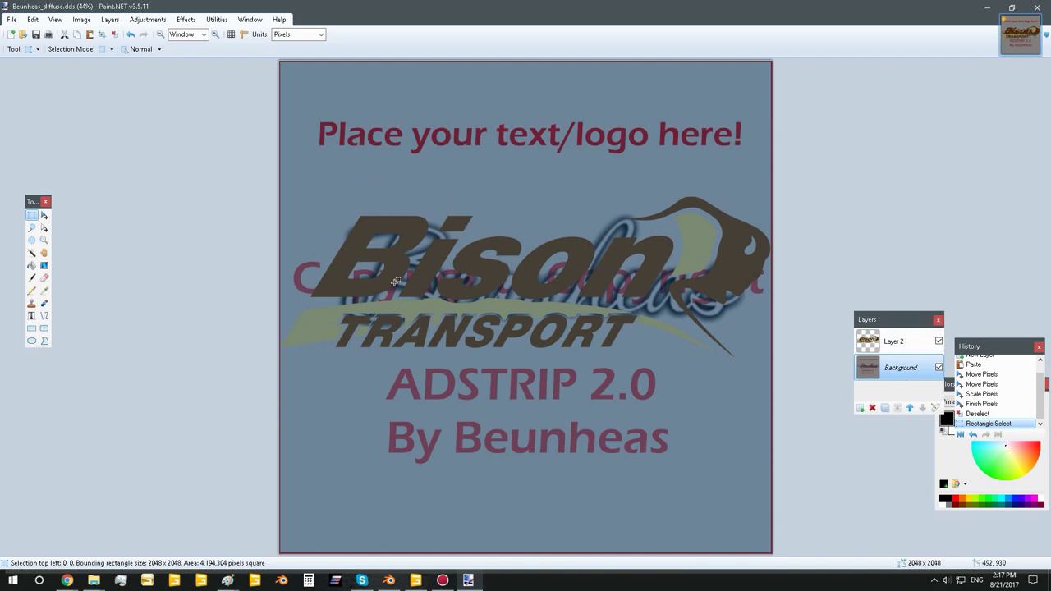
pyautogui.press('Delete')
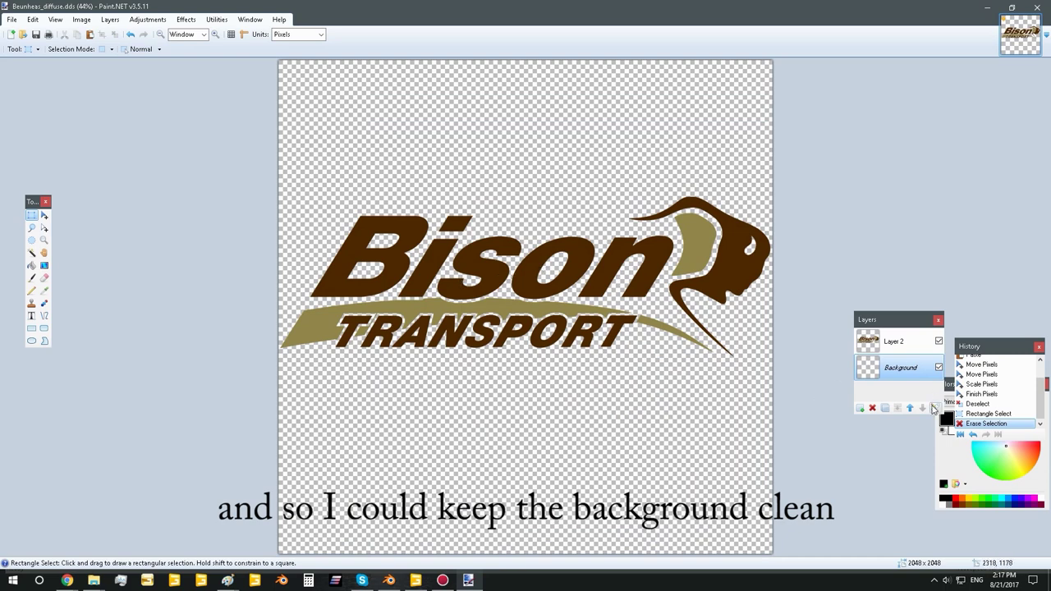
# Merge the logo layer down into the background and save the Beunheas_diffuse texture
pyautogui.click(897, 408)
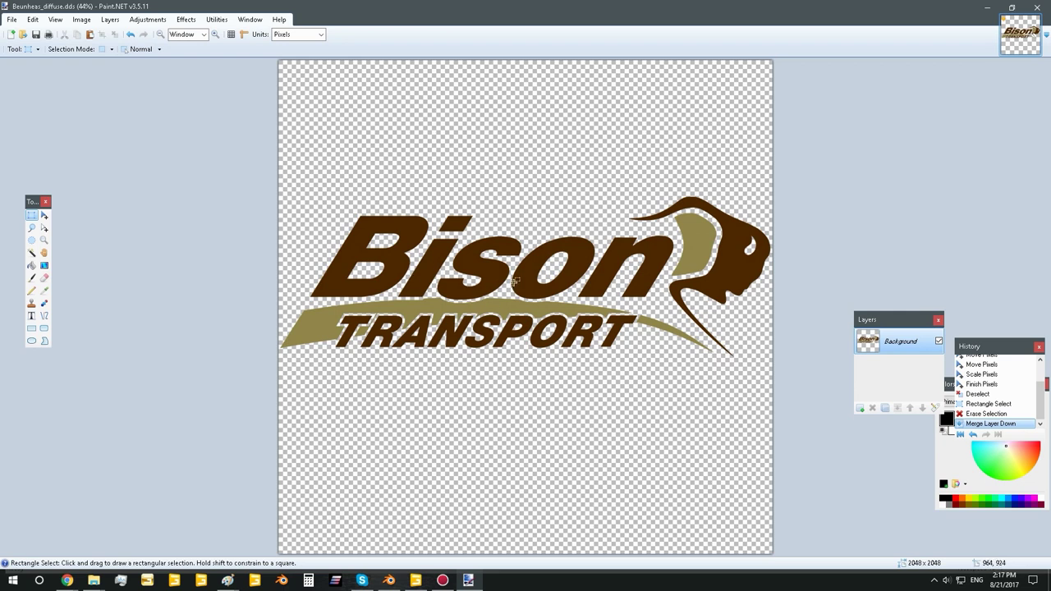
pyautogui.click(12, 19)
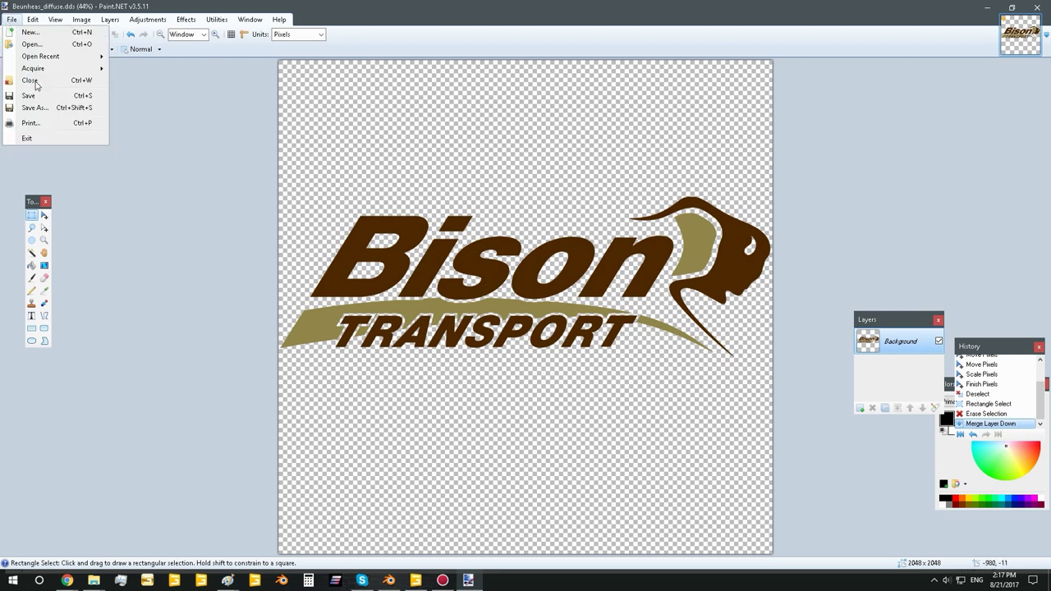
pyautogui.click(45, 96)
pyautogui.click(969, 558)
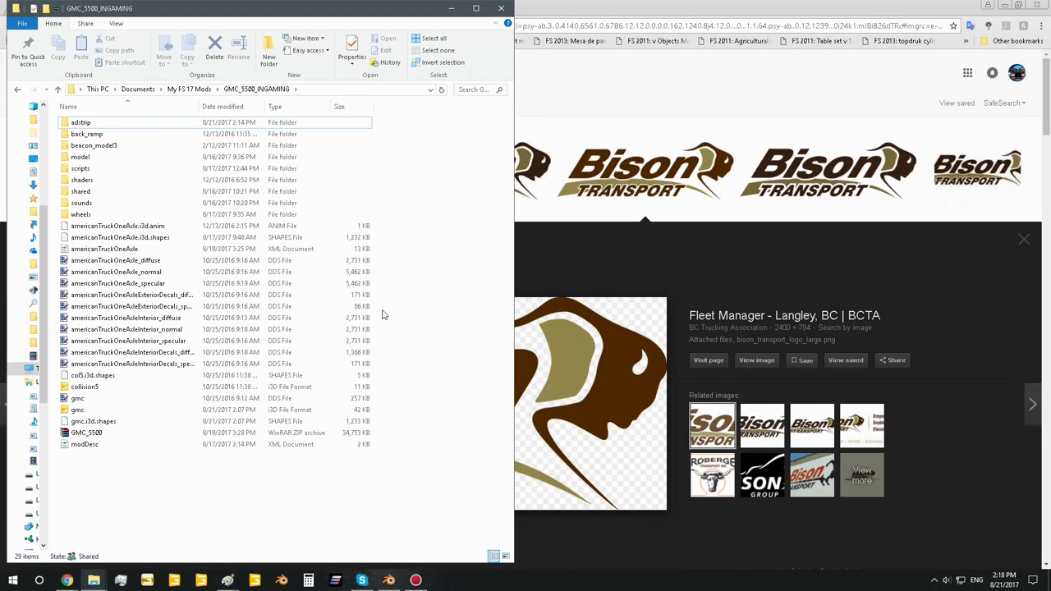
# Open the gmc i3D file from the GMC_5500_INGAMING folder in GIANTS Editor and dismiss the welcome window
pyautogui.click(80, 410)
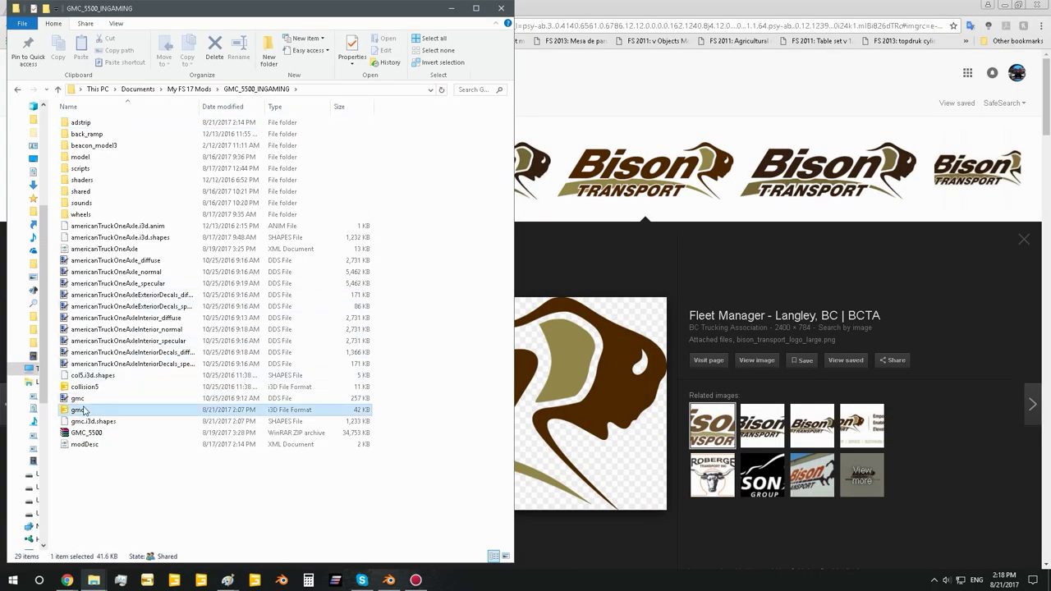
pyautogui.doubleClick(83, 410)
pyautogui.click(523, 357)
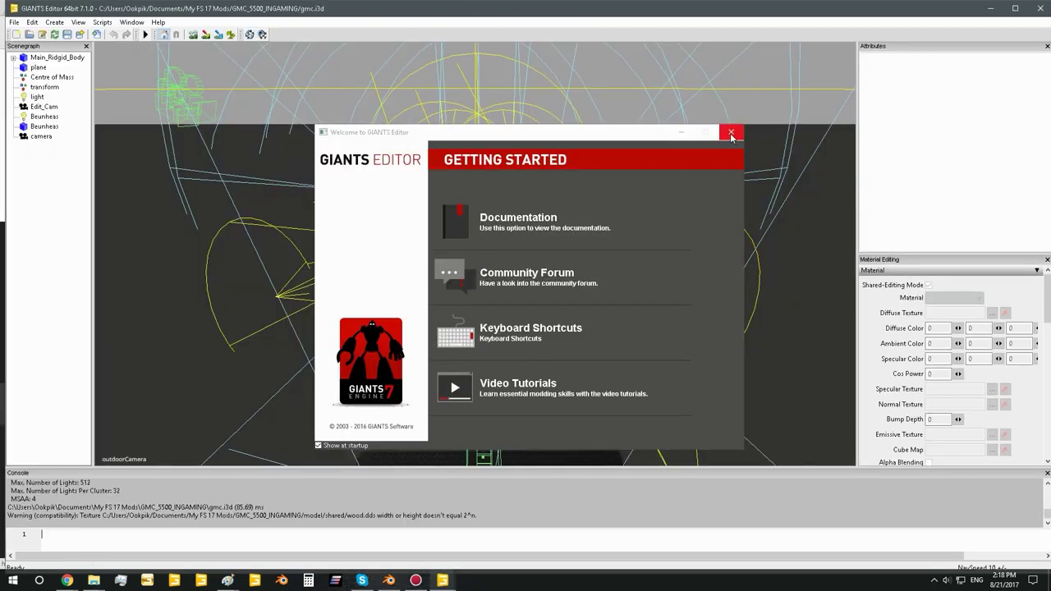
pyautogui.click(731, 133)
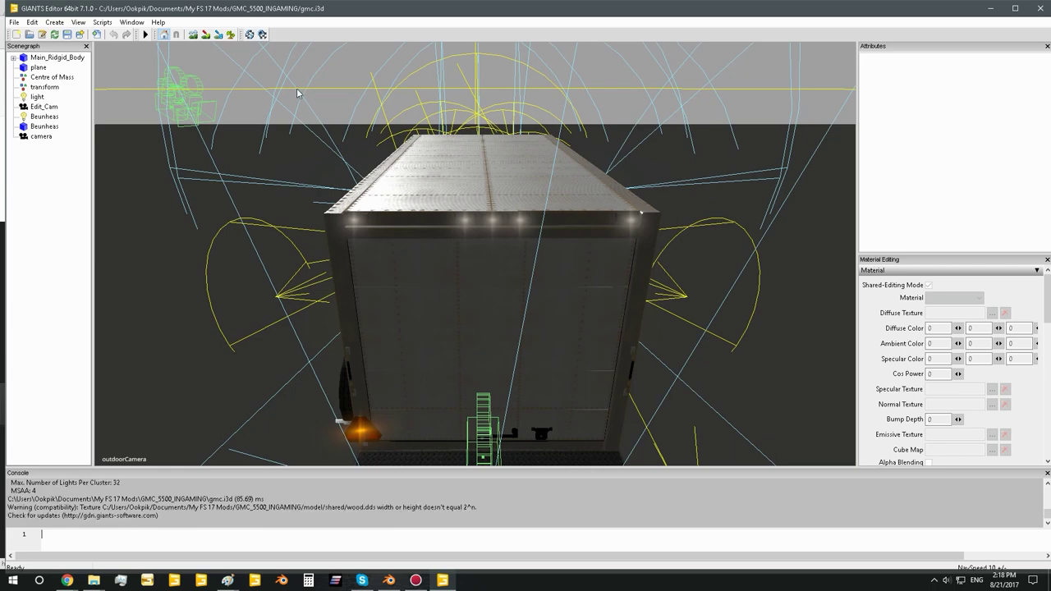
# Import the Adstrip i3D file from the mod's adstrip folder into the truck scene
pyautogui.click(14, 22)
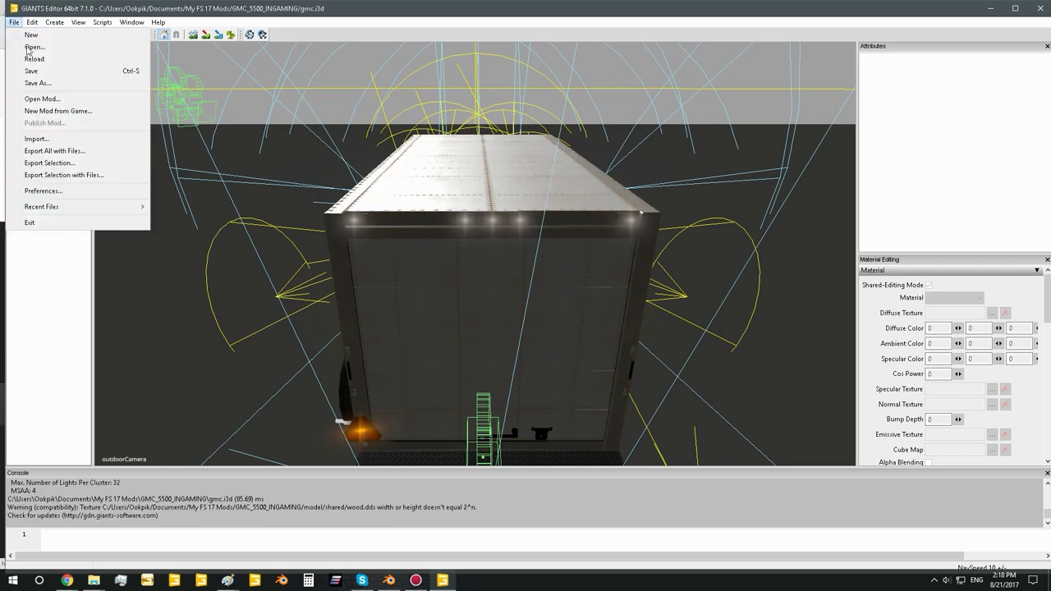
pyautogui.click(67, 138)
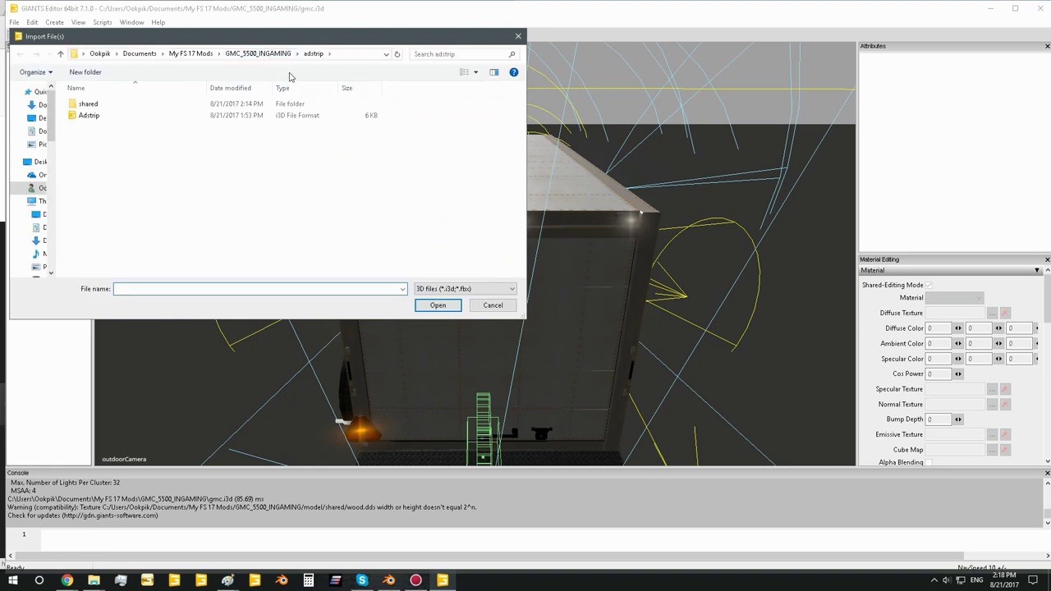
pyautogui.click(123, 116)
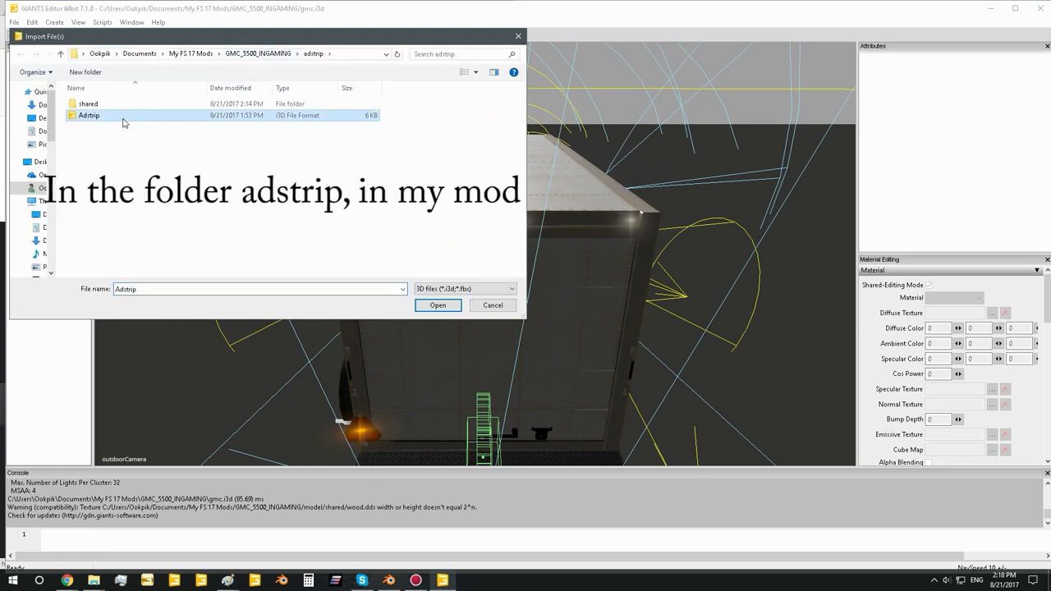
pyautogui.click(445, 306)
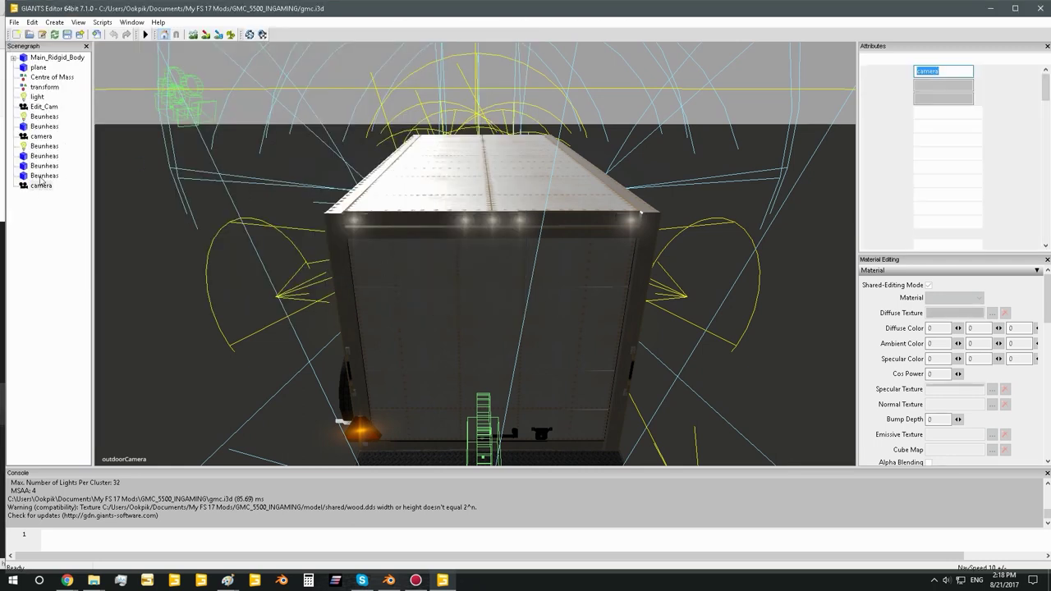
# Switch the viewport to the Edit_Cam camera
pyautogui.click(41, 185)
pyautogui.click(78, 22)
pyautogui.moveTo(123, 35)
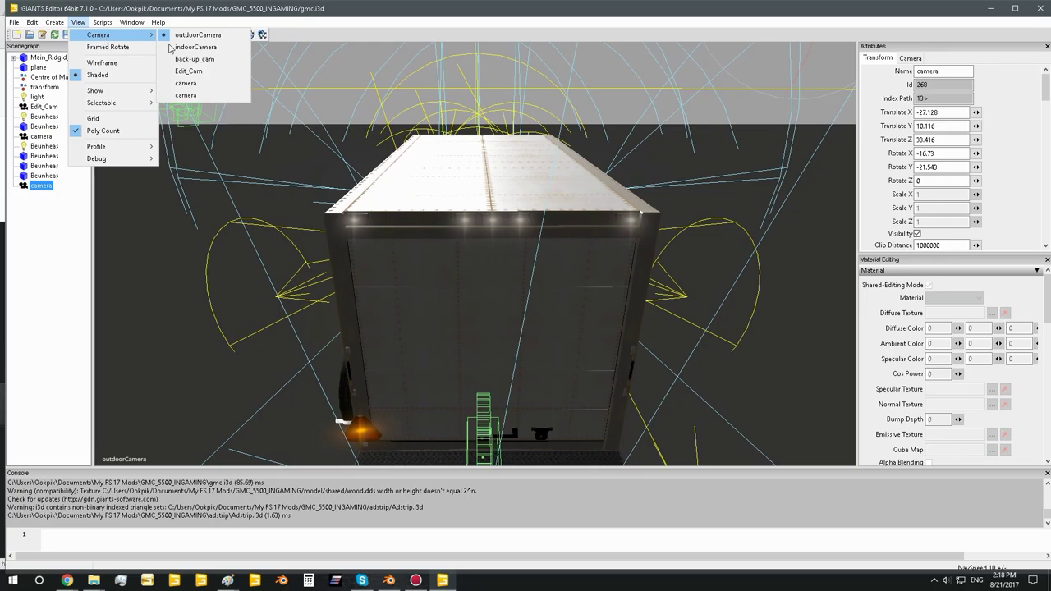
pyautogui.click(188, 71)
# Examine the Bison Transport logo on the truck box's side from several distances and angles
pyautogui.scroll(5, 468, 133)
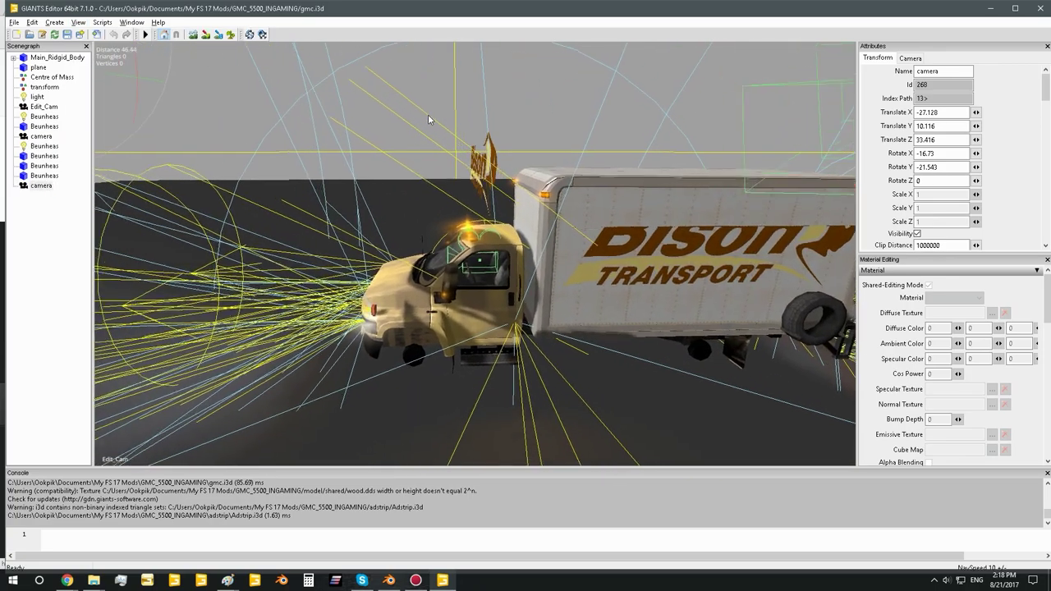
pyautogui.scroll(5, 429, 120)
pyautogui.keyDown('alt'); pyautogui.moveTo(473, 121); pyautogui.dragTo(542, 123); pyautogui.keyUp('alt')
pyautogui.scroll(-7, 526, 132)
pyautogui.moveTo(482, 150)
pyautogui.keyDown('alt'); pyautogui.mouseDown()
pyautogui.moveTo(545, 141)
pyautogui.moveTo(473, 145)
pyautogui.mouseUp(); pyautogui.keyUp('alt')
pyautogui.scroll(6, 575, 130)
pyautogui.scroll(-7, 471, 146)
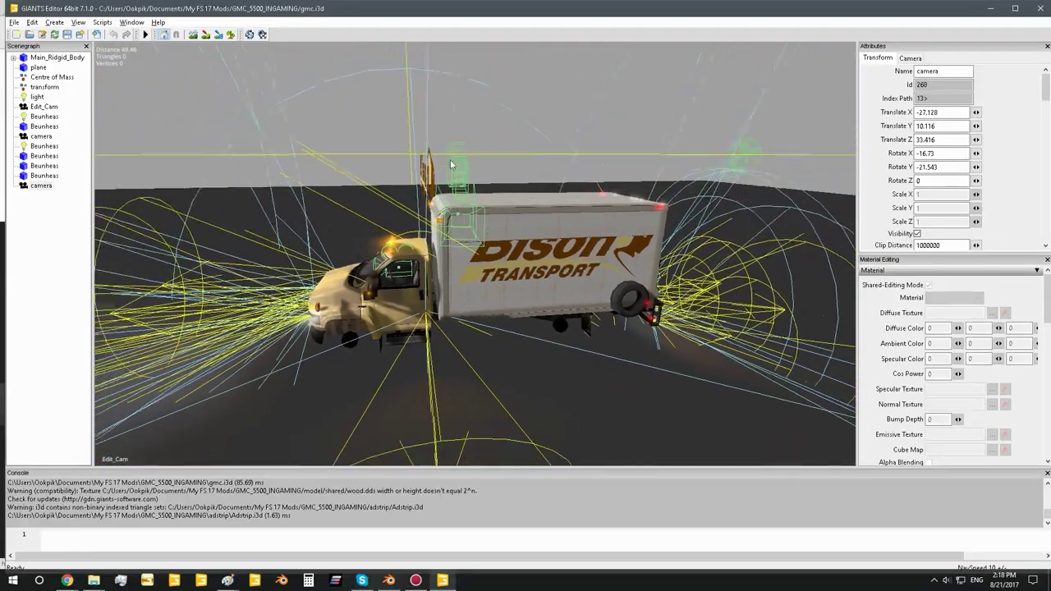
pyautogui.scroll(10, 450, 165)
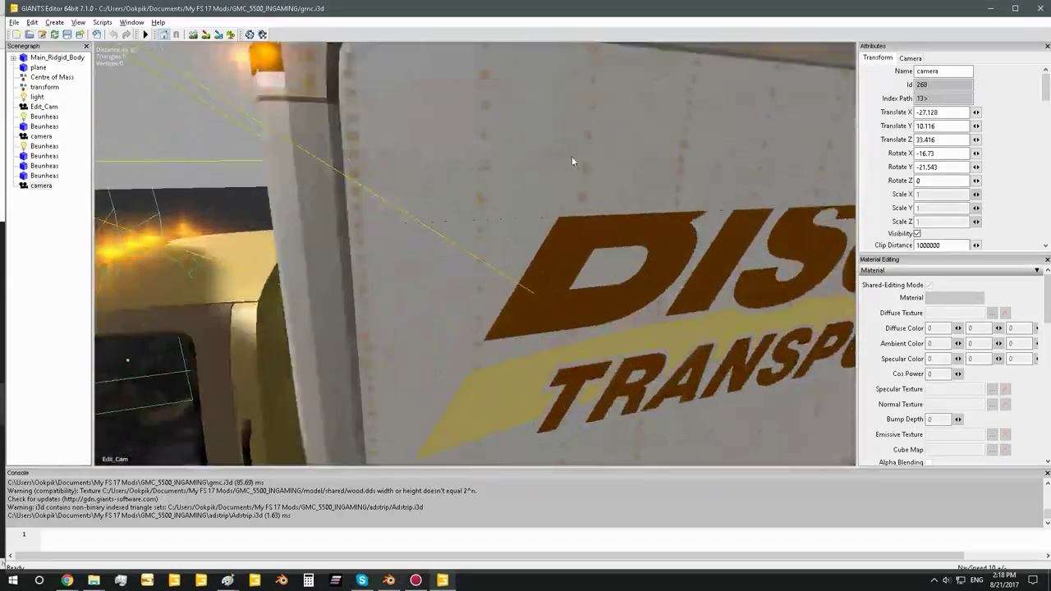
pyautogui.keyDown('alt'); pyautogui.moveTo(572, 161); pyautogui.dragTo(499, 179, button='right'); pyautogui.keyUp('alt')
# Select the three newly imported Beunheas planes one by one and examine their size and position around the truck
pyautogui.click(42, 156)
pyautogui.keyDown('alt'); pyautogui.moveTo(406, 156); pyautogui.dragTo(189, 148, button='right'); pyautogui.keyUp('alt')
pyautogui.keyDown('alt'); pyautogui.moveTo(189, 148); pyautogui.dragTo(271, 182); pyautogui.keyUp('alt')
pyautogui.keyDown('alt'); pyautogui.moveTo(271, 182); pyautogui.dragTo(437, 178, button='right'); pyautogui.keyUp('alt')
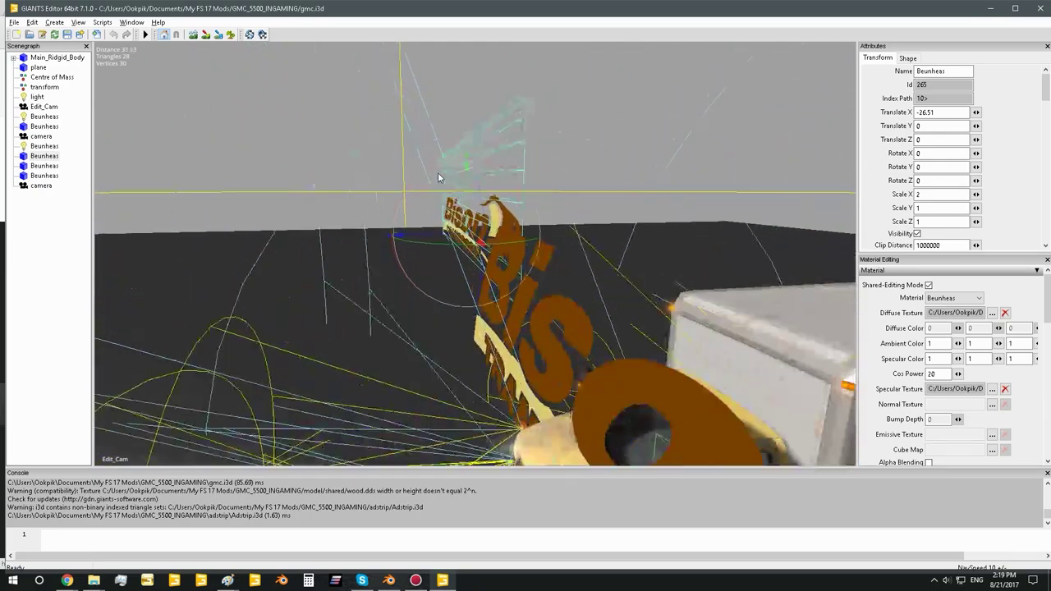
pyautogui.keyDown('alt'); pyautogui.moveTo(438, 178); pyautogui.dragTo(443, 209); pyautogui.keyUp('alt')
pyautogui.keyDown('alt'); pyautogui.moveTo(444, 210); pyautogui.dragTo(396, 228, button='right'); pyautogui.keyUp('alt')
pyautogui.keyDown('alt'); pyautogui.moveTo(397, 228); pyautogui.dragTo(420, 228); pyautogui.keyUp('alt')
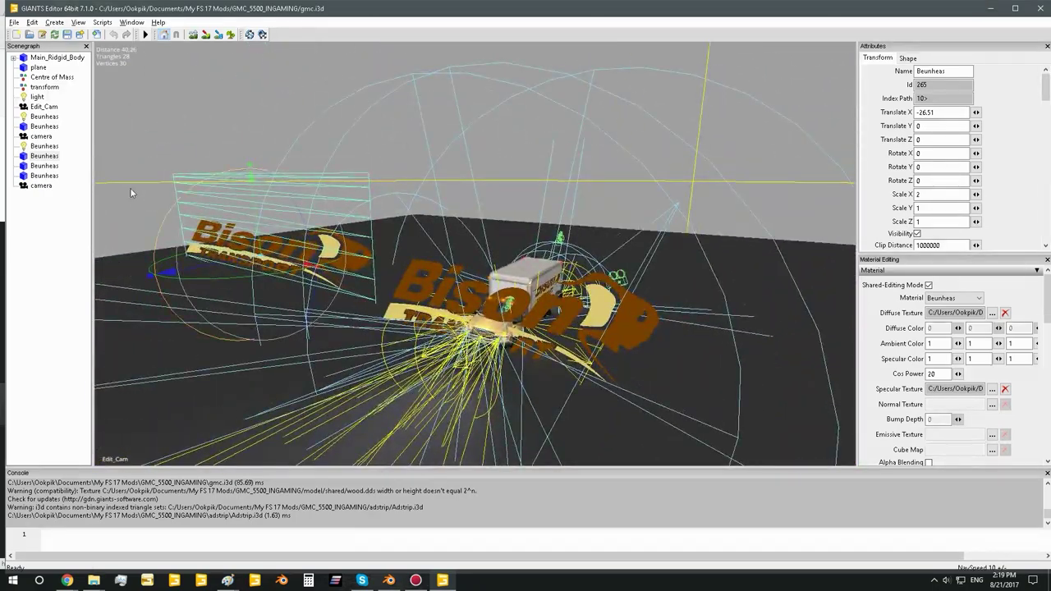
pyautogui.scroll(5, 462, 236)
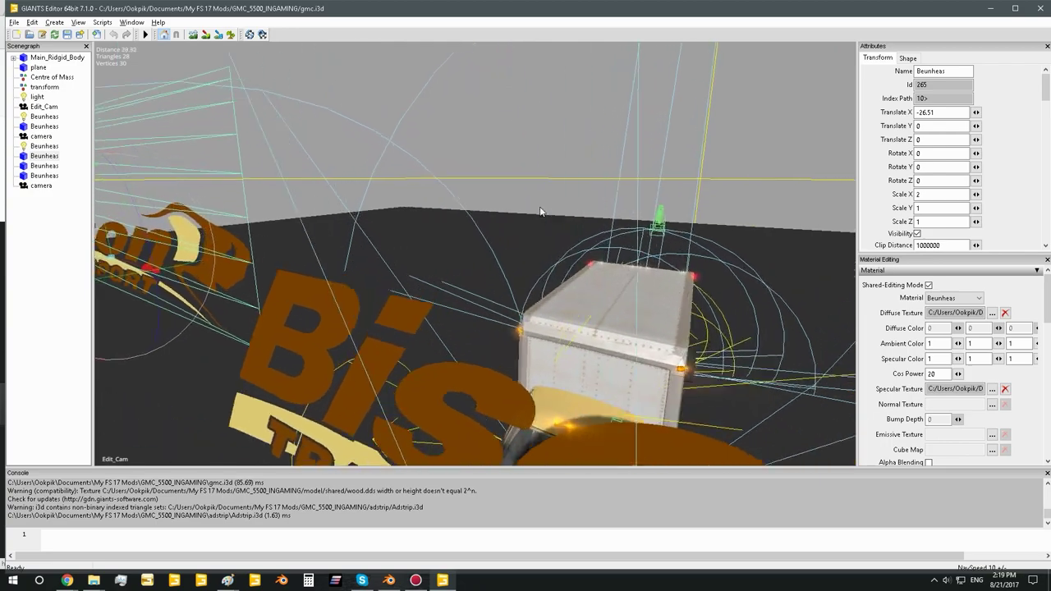
pyautogui.moveTo(539, 206); pyautogui.dragTo(509, 180, button='middle')
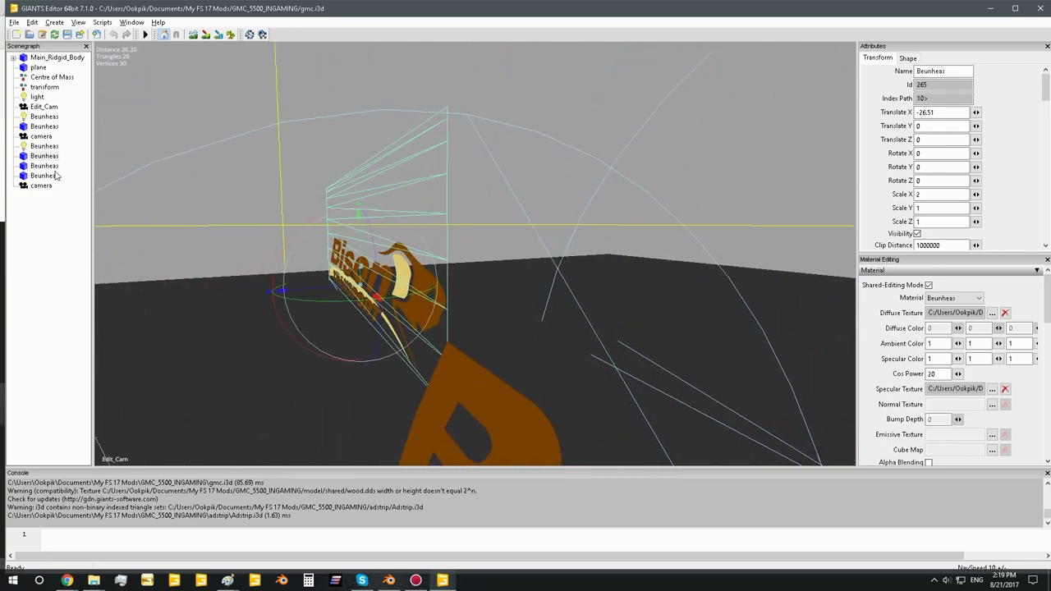
pyautogui.click(51, 167)
pyautogui.scroll(-5, 525, 250)
pyautogui.keyDown('alt'); pyautogui.moveTo(575, 253); pyautogui.dragTo(429, 279, button='middle'); pyautogui.keyUp('alt')
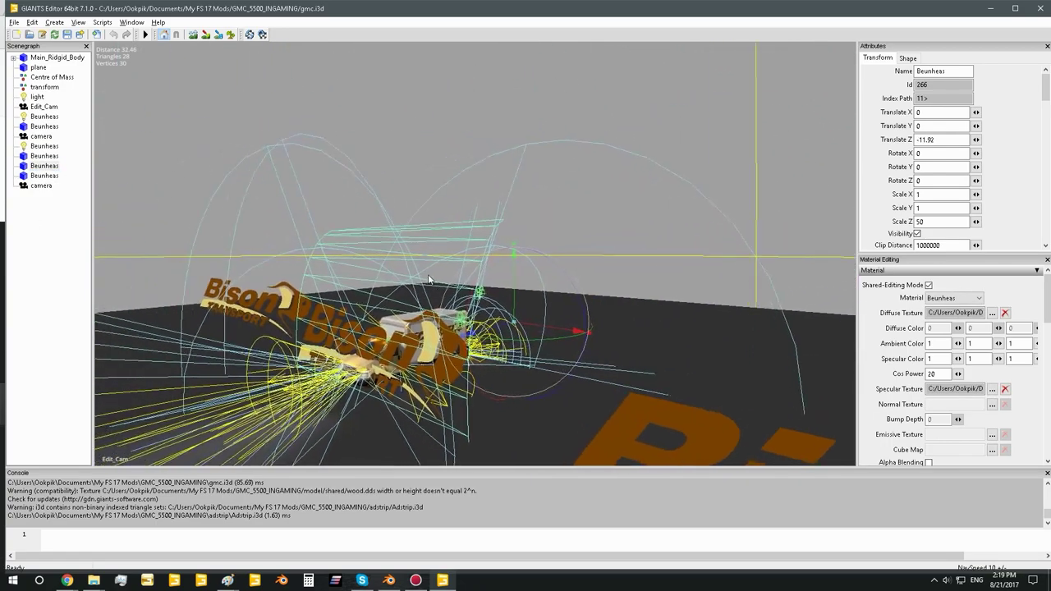
pyautogui.keyDown('alt'); pyautogui.moveTo(429, 280); pyautogui.dragTo(564, 235, button='right'); pyautogui.keyUp('alt')
pyautogui.keyDown('alt'); pyautogui.moveTo(563, 234); pyautogui.dragTo(411, 283); pyautogui.keyUp('alt')
pyautogui.moveTo(411, 283)
pyautogui.keyDown('alt'); pyautogui.mouseDown(button='right')
pyautogui.moveTo(375, 293)
pyautogui.moveTo(421, 280)
pyautogui.mouseUp(button='right'); pyautogui.keyUp('alt')
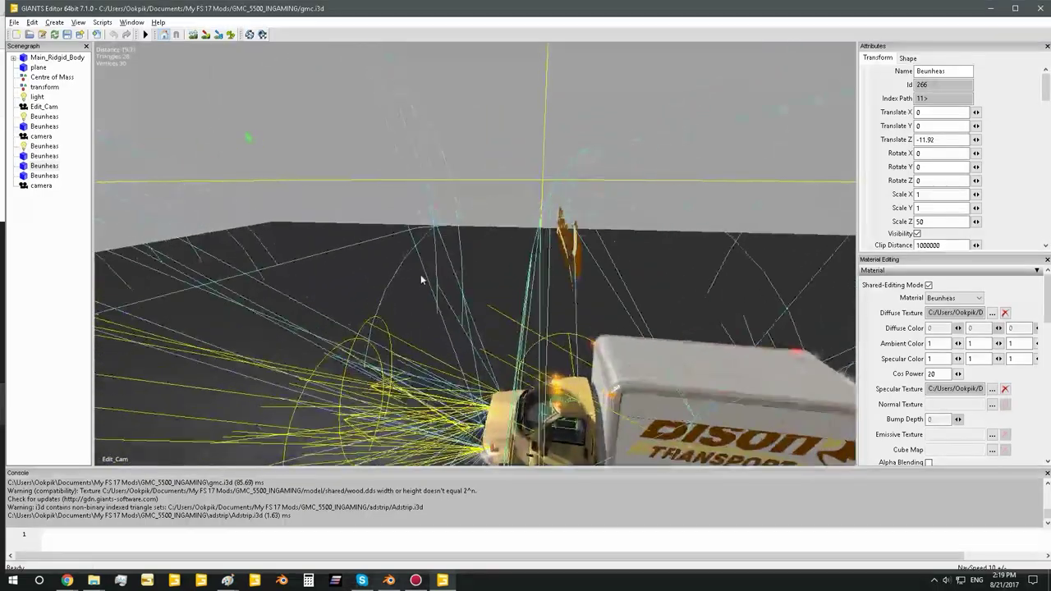
pyautogui.keyDown('alt'); pyautogui.moveTo(421, 279); pyautogui.dragTo(497, 271); pyautogui.keyUp('alt')
pyautogui.keyDown('alt'); pyautogui.moveTo(497, 271); pyautogui.dragTo(460, 238, button='right'); pyautogui.keyUp('alt')
pyautogui.keyDown('alt'); pyautogui.moveTo(460, 238); pyautogui.dragTo(572, 185); pyautogui.keyUp('alt')
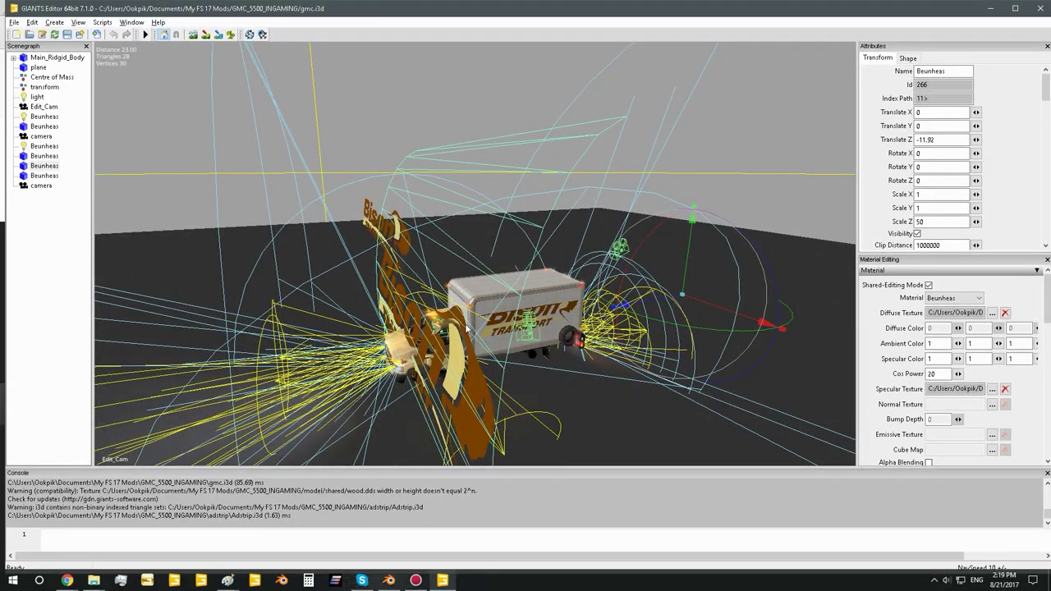
pyautogui.click(46, 175)
pyautogui.moveTo(523, 143); pyautogui.dragTo(23, 175, button='middle')
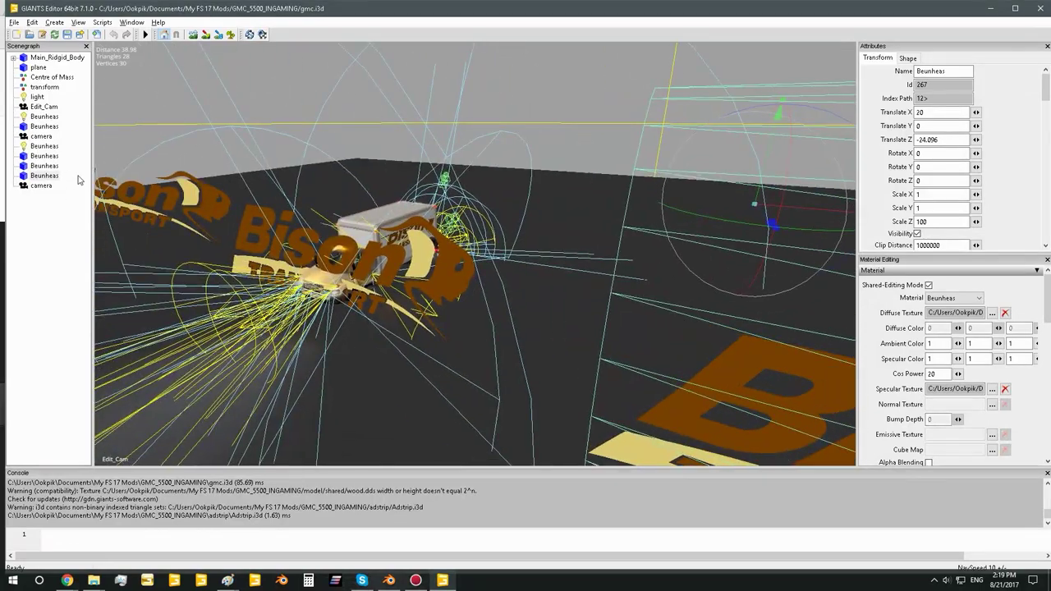
# Delete the second and third newly imported Beunheas planes
pyautogui.click(44, 166)
pyautogui.keyDown('ctrl'); pyautogui.click(51, 177); pyautogui.keyUp('ctrl')
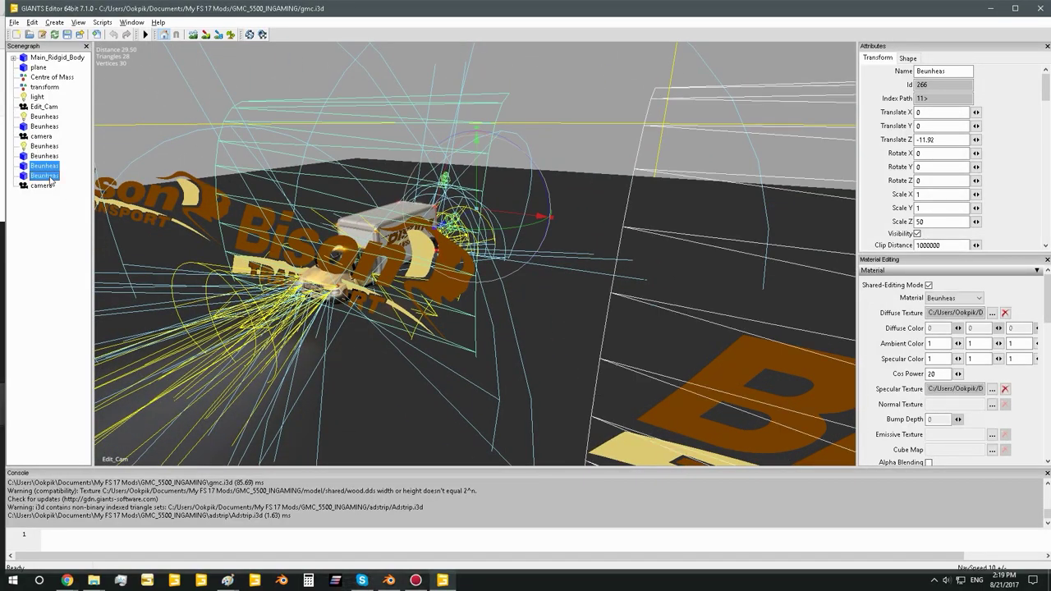
pyautogui.press('Delete')
# Delete the old Beunheas plane that carries the logo on the truck box's side
pyautogui.click(37, 157)
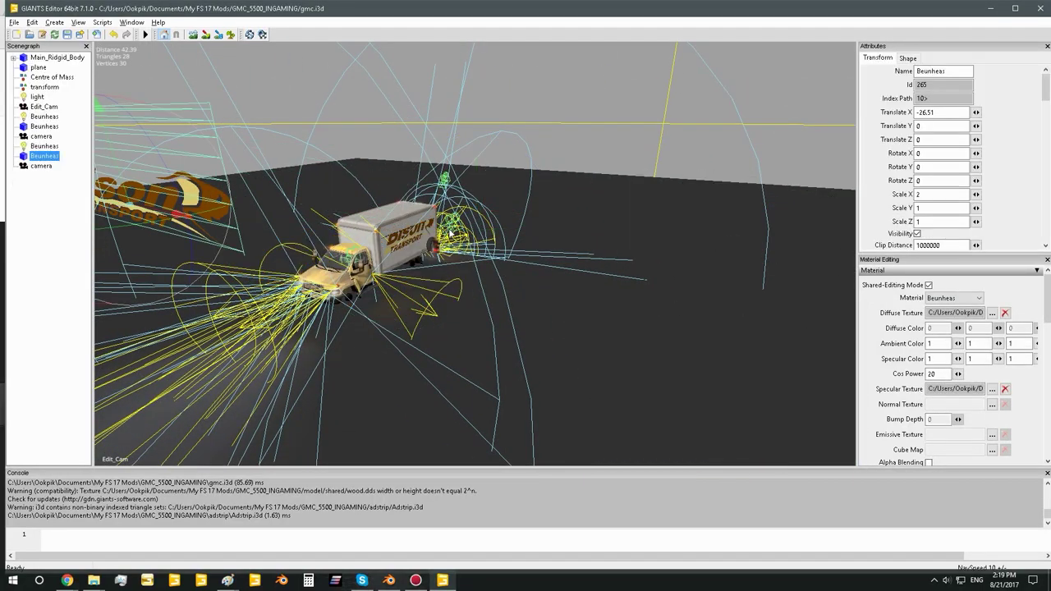
pyautogui.keyDown('alt'); pyautogui.moveTo(450, 231); pyautogui.dragTo(397, 200); pyautogui.keyUp('alt')
pyautogui.keyDown('alt'); pyautogui.moveTo(397, 200); pyautogui.dragTo(530, 168, button='right'); pyautogui.keyUp('alt')
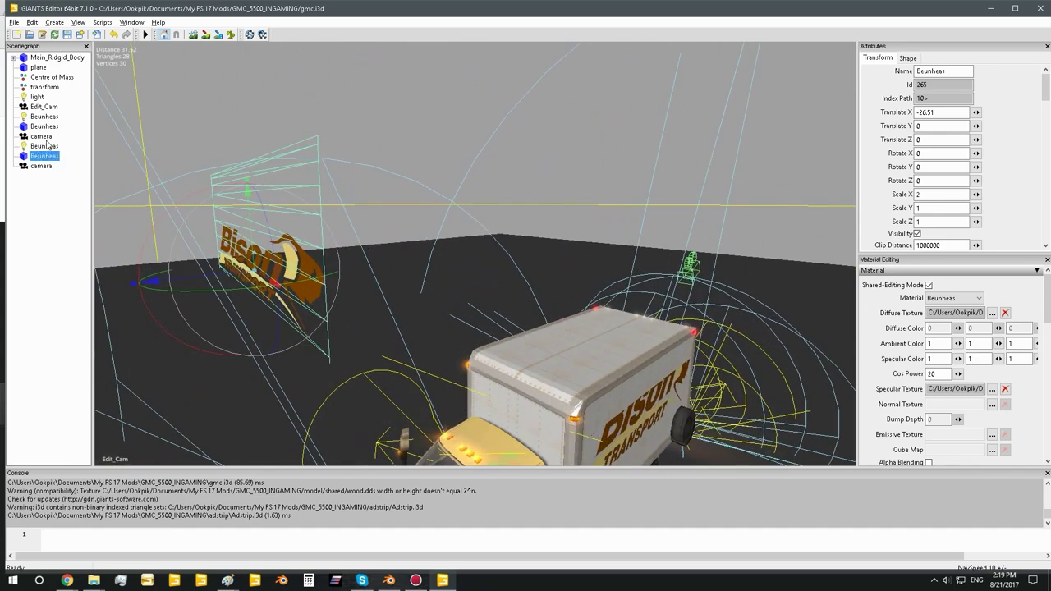
pyautogui.click(47, 127)
pyautogui.press('Delete')
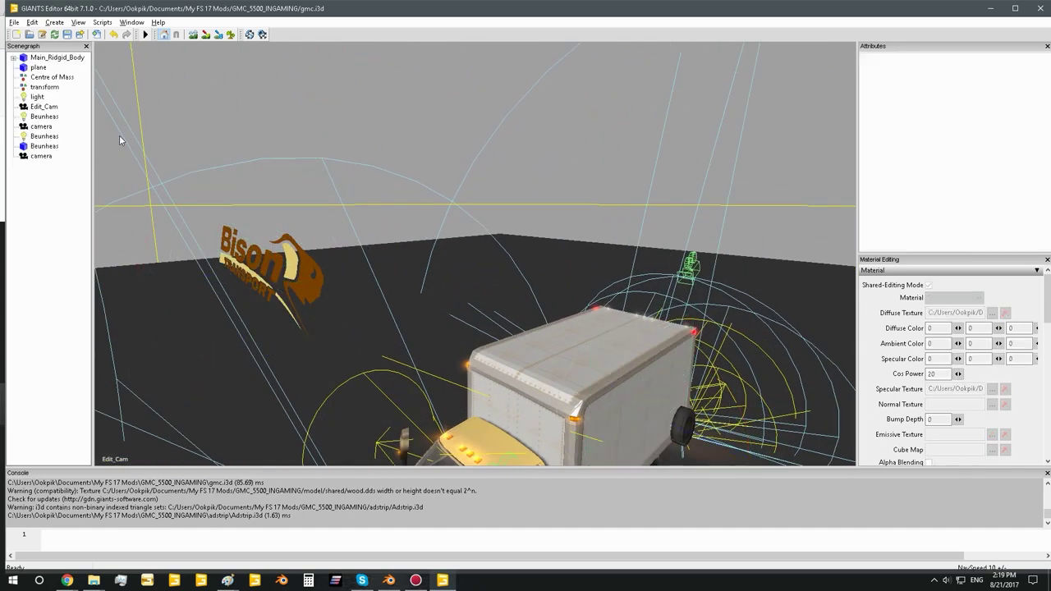
# Move the remaining Beunheas plane along X to the truck, at about -0.15, and set its Scale X to 1
pyautogui.click(45, 145)
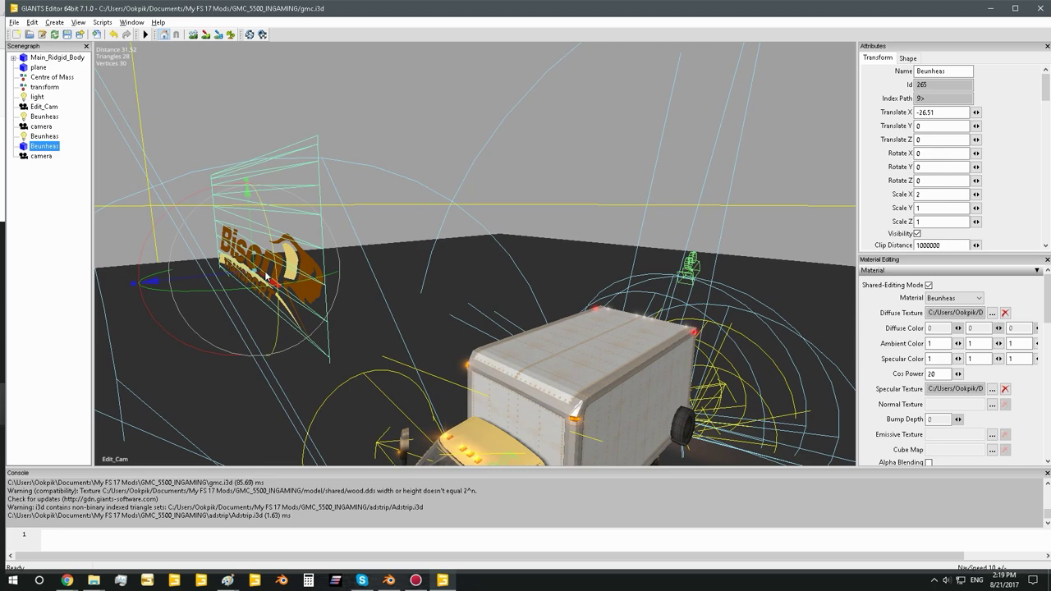
pyautogui.moveTo(268, 281); pyautogui.dragTo(631, 437)
pyautogui.press('BackSpace')
pyautogui.write('1')
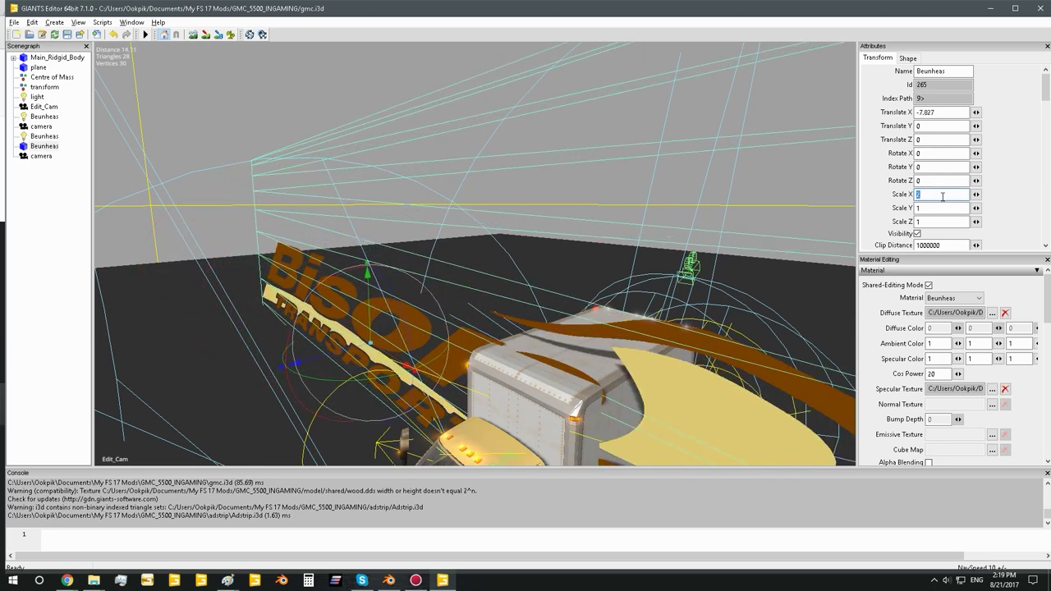
pyautogui.press('Return')
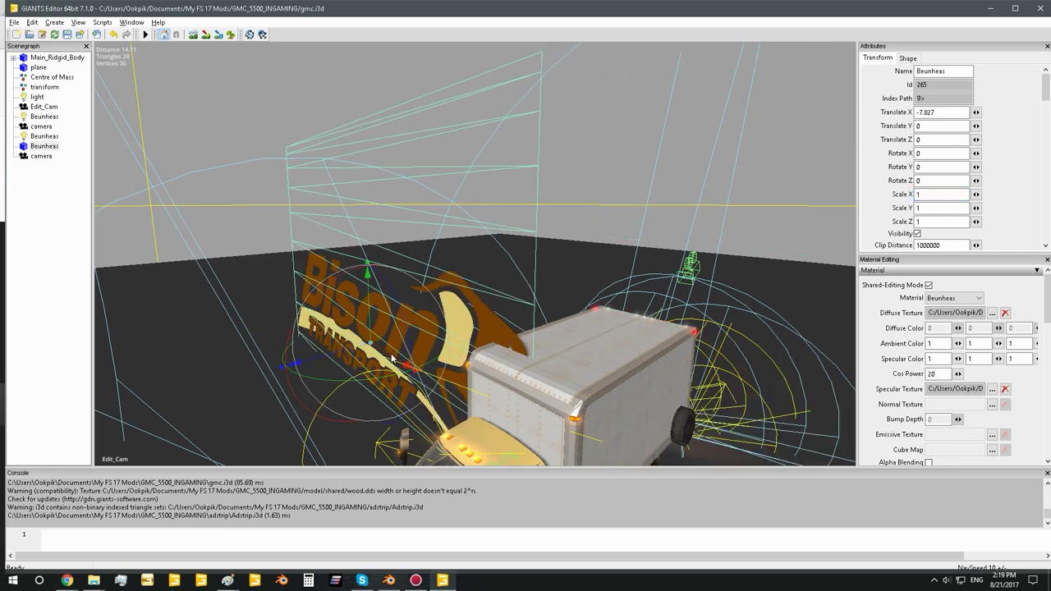
pyautogui.moveTo(392, 359); pyautogui.dragTo(565, 388)
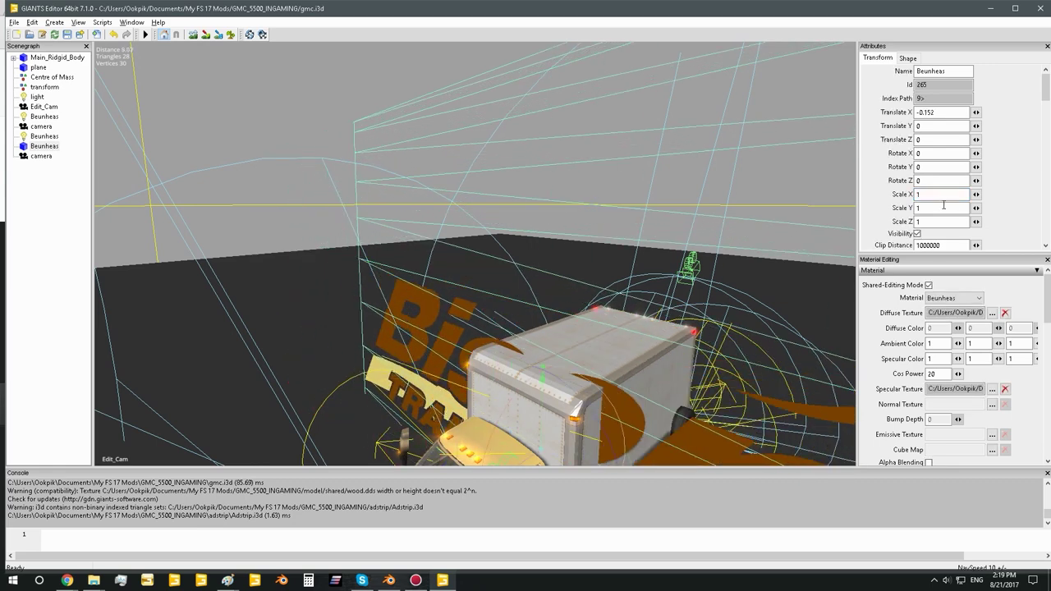
# Set the X, Y and Z scale of the remaining Beunheas plane to 0.5
pyautogui.write('0.5')
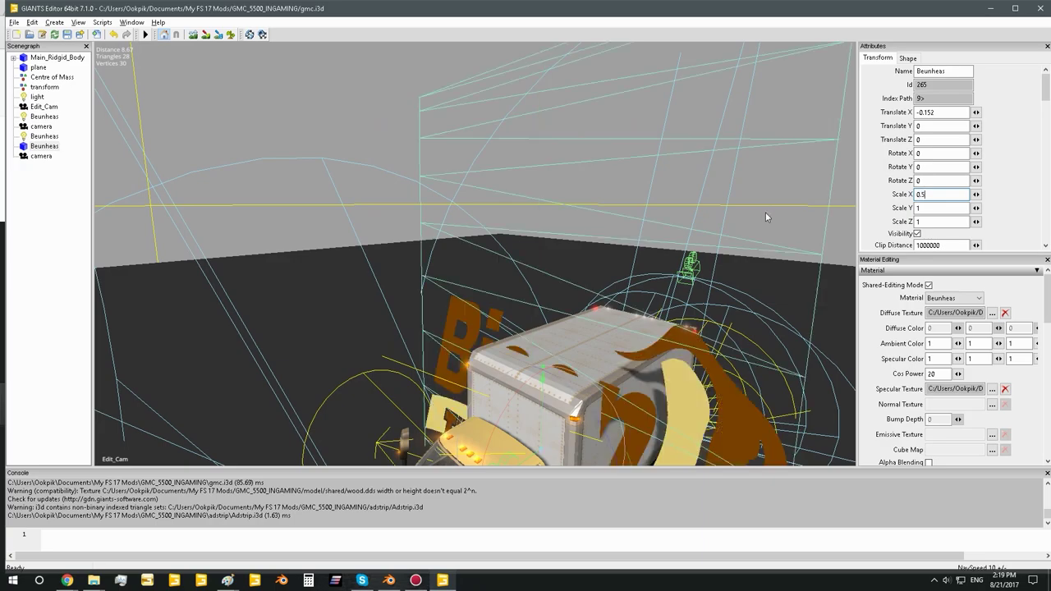
pyautogui.moveTo(934, 208); pyautogui.dragTo(825, 209)
pyautogui.write('0.5')
pyautogui.moveTo(931, 222); pyautogui.dragTo(854, 225)
pyautogui.write('0.5')
pyautogui.scroll(-4, 580, 253)
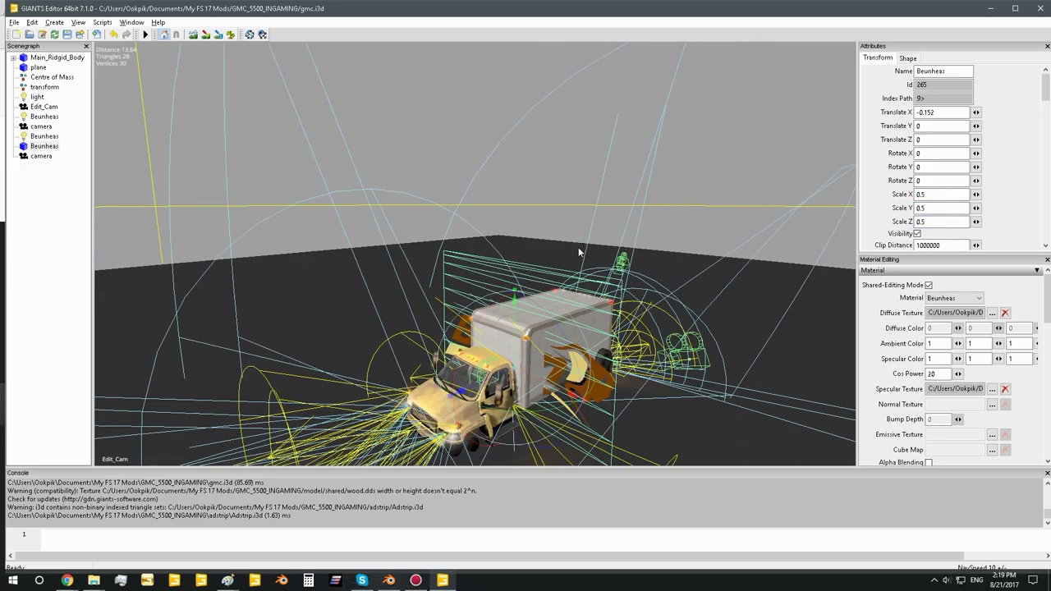
pyautogui.scroll(3, 596, 277)
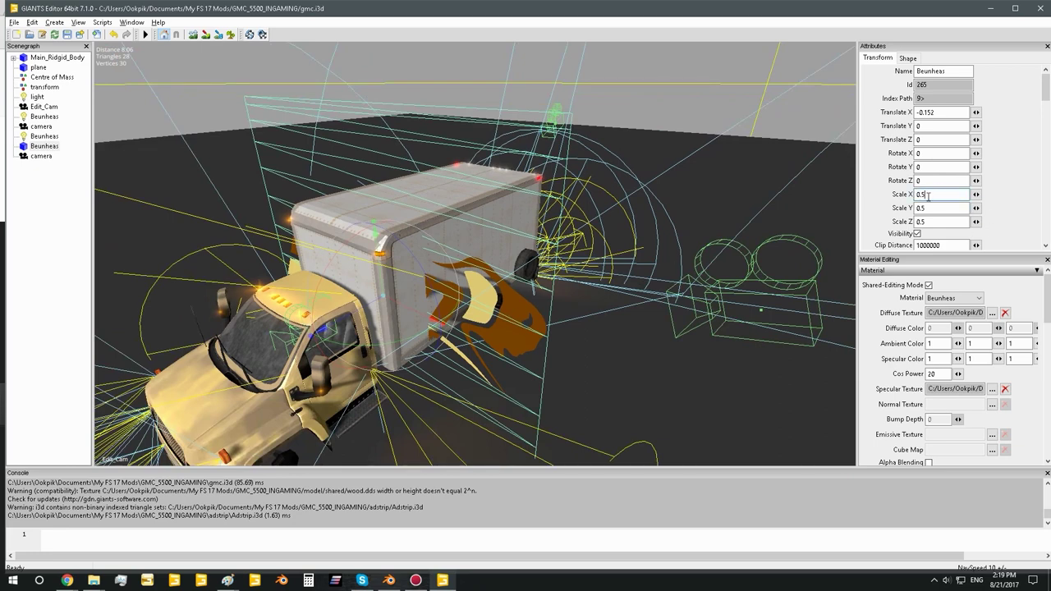
# Set the Beunheas plane's scale to 0.2 on X, Y and Z
pyautogui.press('BackSpace')
pyautogui.press('BackSpace')
pyautogui.write('.2')
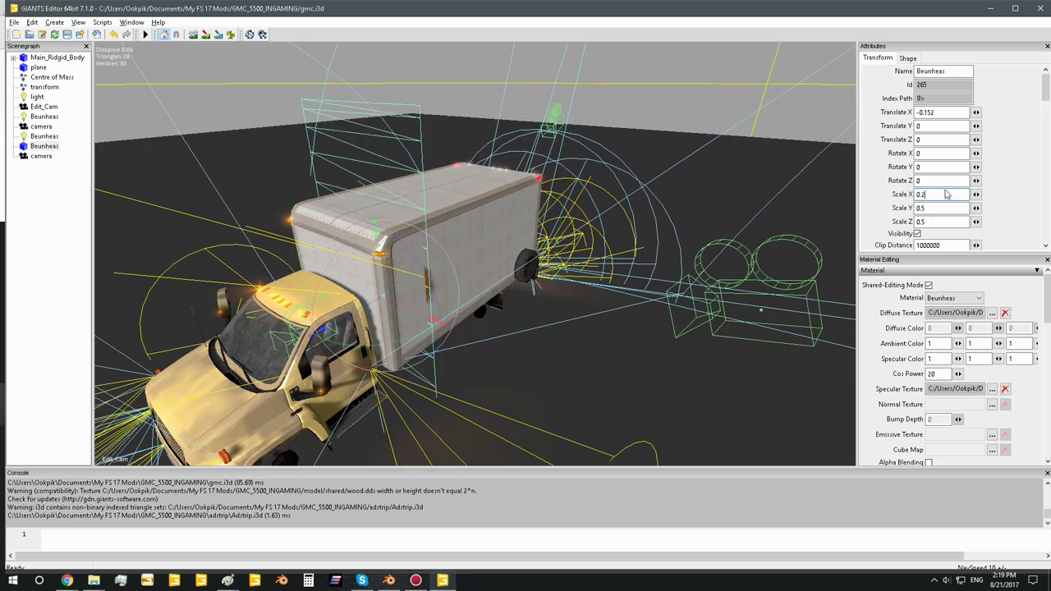
pyautogui.press('Tab')
pyautogui.write('0.2')
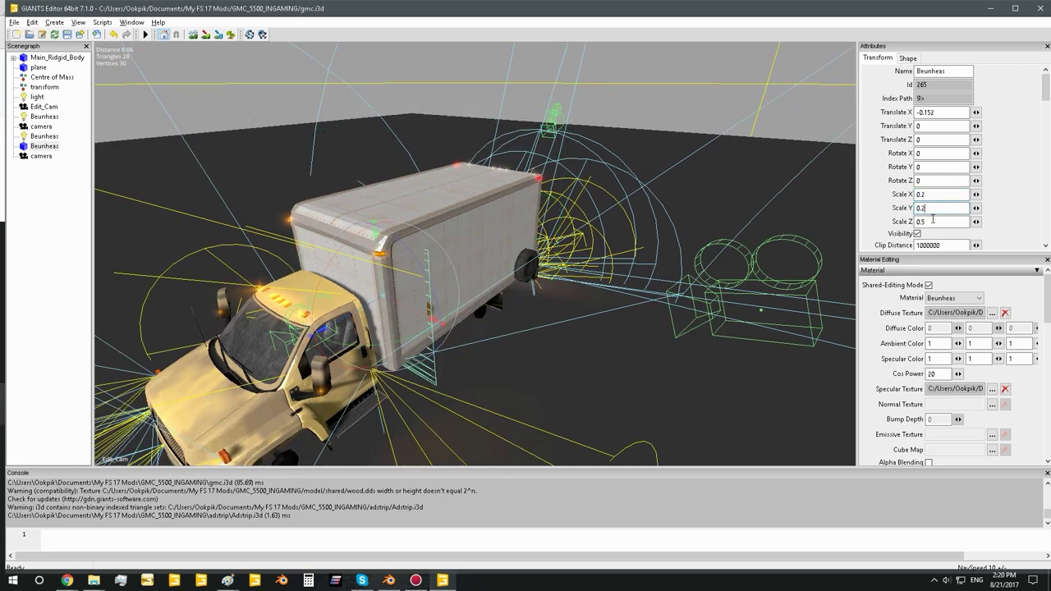
pyautogui.press('Tab')
pyautogui.write('0.2')
# Rotate the Beunheas plane about its Y axis and set Rotate Y to 90
pyautogui.moveTo(391, 346); pyautogui.dragTo(462, 301)
pyautogui.doubleClick(940, 167)
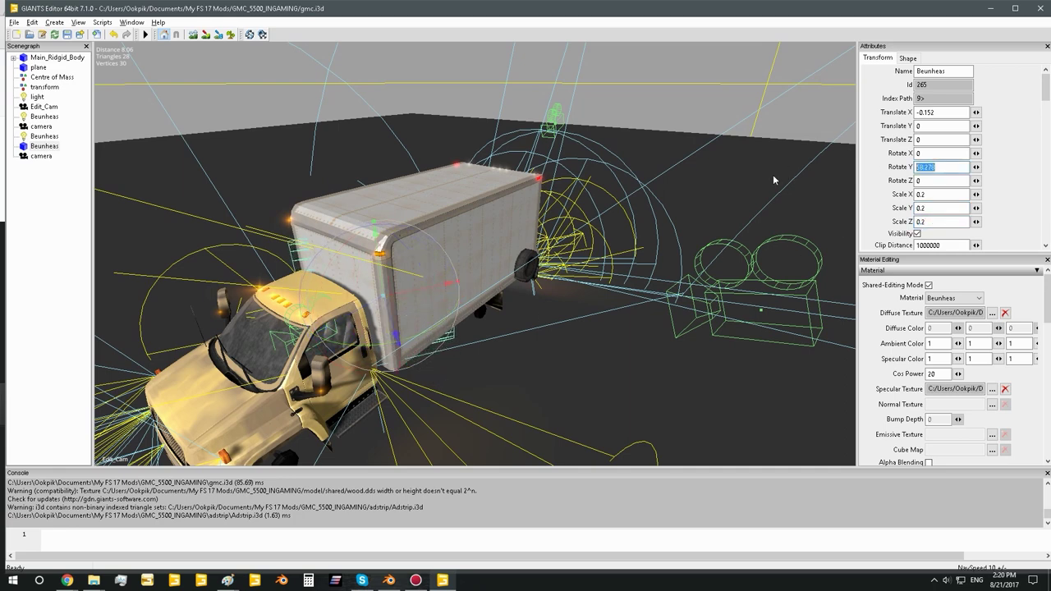
pyautogui.write('90')
pyautogui.press('Return')
# Move the Beunheas plane against the truck box's side, to about 1.223 along X and about -0.787 along Z
pyautogui.moveTo(404, 310); pyautogui.dragTo(480, 327)
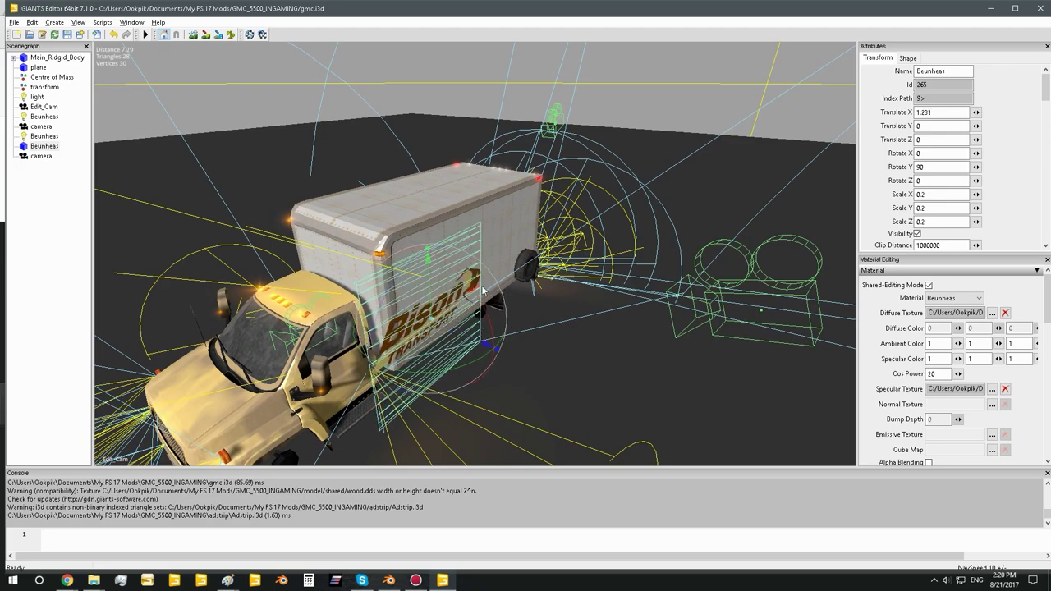
pyautogui.keyDown('alt'); pyautogui.moveTo(580, 253); pyautogui.dragTo(510, 259); pyautogui.keyUp('alt')
pyautogui.scroll(5, 621, 267)
pyautogui.scroll(-4, 511, 259)
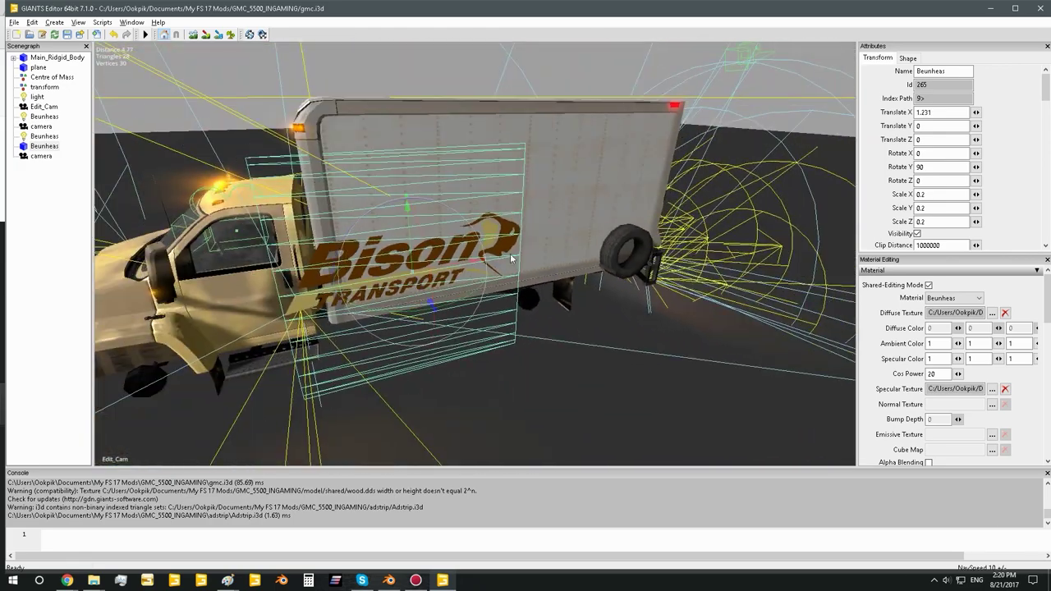
pyautogui.moveTo(450, 275); pyautogui.dragTo(516, 288)
pyautogui.scroll(5, 493, 264)
pyautogui.scroll(-7, 516, 288)
pyautogui.scroll(3, 558, 257)
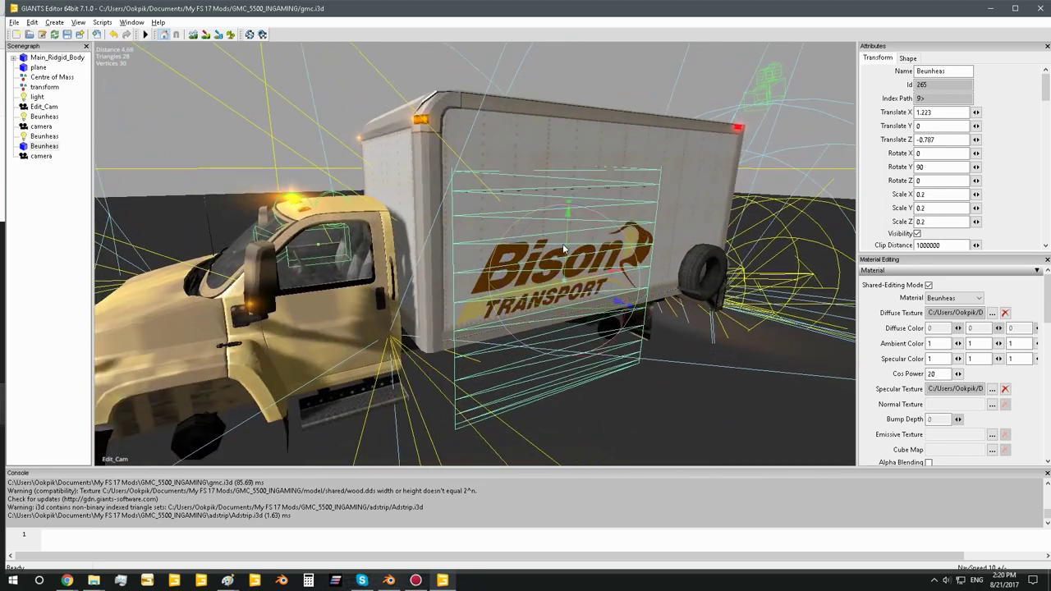
# Raise the Beunheas plane to about 1.201 along Y and shift it to about -0.696 along Z on the box's side
pyautogui.moveTo(566, 244); pyautogui.dragTo(587, 133)
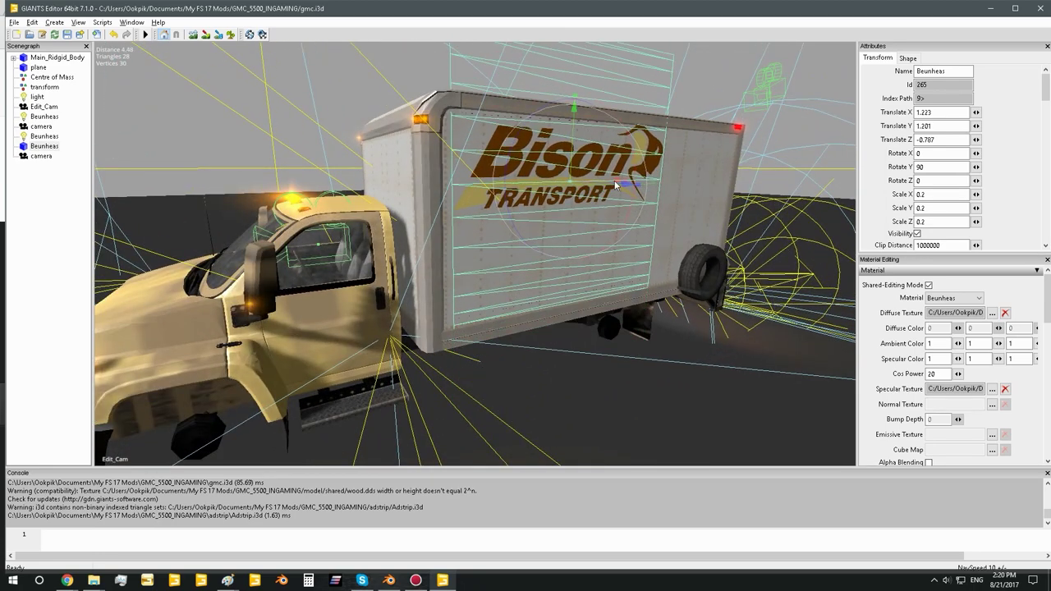
pyautogui.moveTo(613, 183); pyautogui.dragTo(533, 271)
pyautogui.scroll(3, 509, 228)
pyautogui.scroll(-4, 509, 228)
pyautogui.scroll(-2, 519, 220)
pyautogui.keyDown('alt'); pyautogui.moveTo(519, 220); pyautogui.dragTo(532, 249); pyautogui.keyUp('alt')
pyautogui.scroll(3, 542, 236)
# Duplicate the positioned Beunheas logo plane and select the copy
pyautogui.click(43, 136)
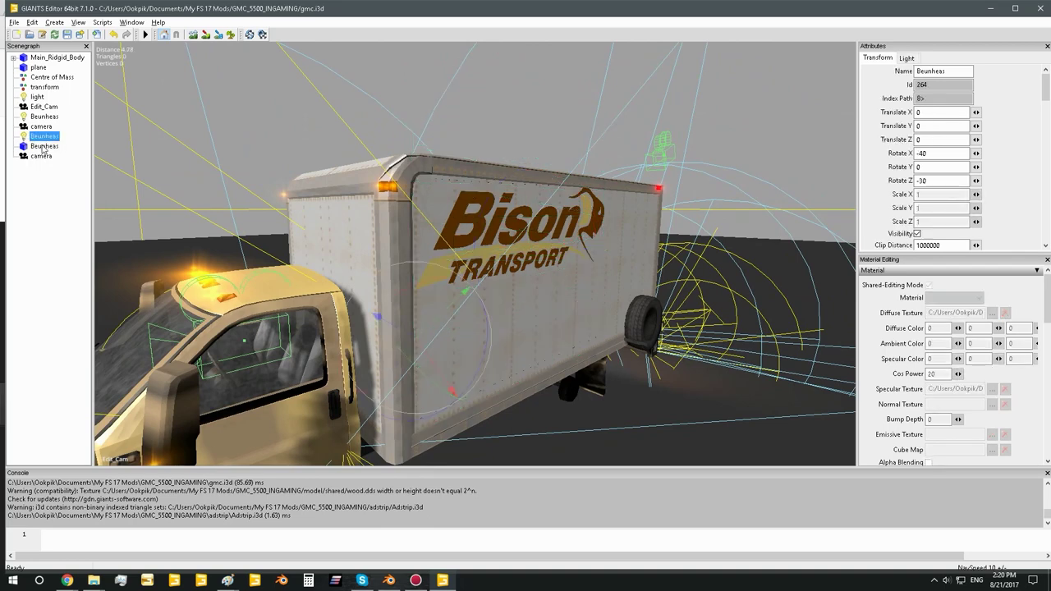
pyautogui.click(44, 146)
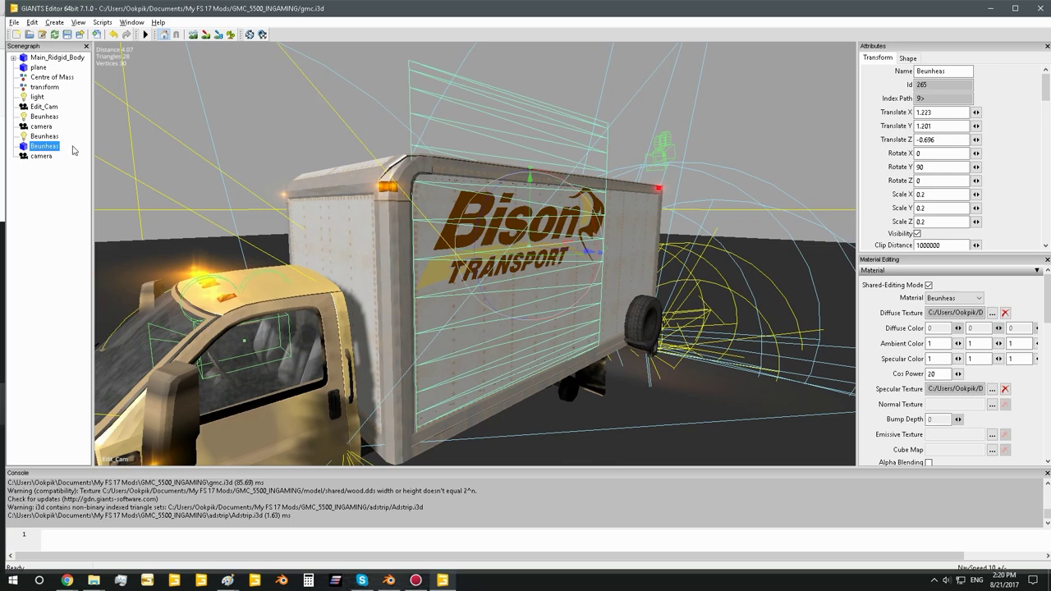
pyautogui.hotkey('ctrl', 'd')
pyautogui.click(38, 168)
# Turn the copied Beunheas plane to face the opposite way by setting its Rotate Y to -90
pyautogui.scroll(-3, 461, 256)
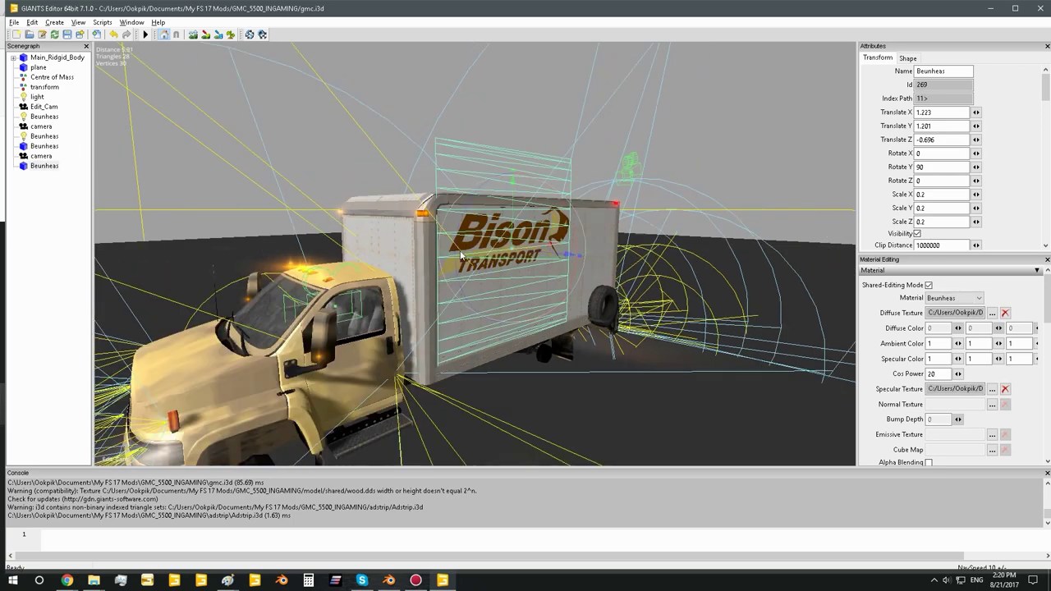
pyautogui.scroll(2, 461, 256)
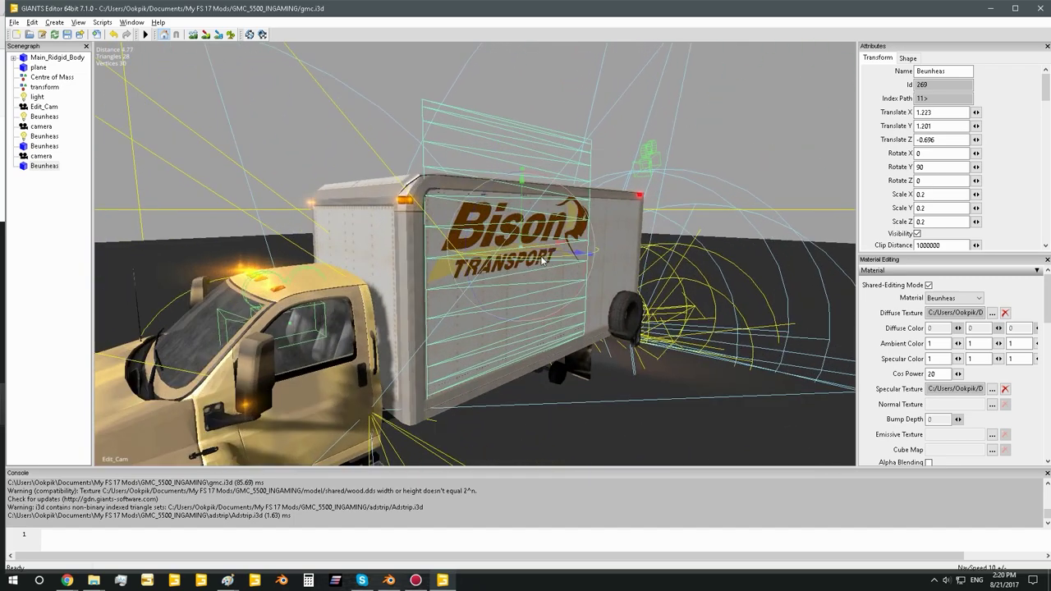
pyautogui.moveTo(542, 258); pyautogui.dragTo(477, 238)
pyautogui.moveTo(957, 166); pyautogui.dragTo(923, 168)
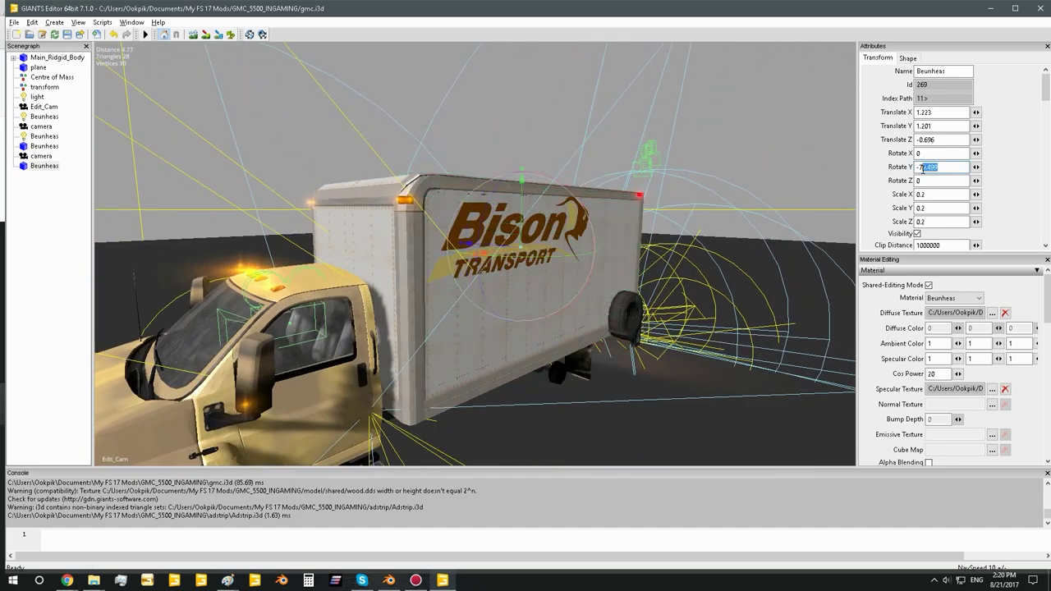
pyautogui.write('90')
# Place the copied Beunheas plane on the box's opposite side by setting Translate X to -1.223
pyautogui.keyDown('alt'); pyautogui.moveTo(578, 230); pyautogui.dragTo(843, 214); pyautogui.keyUp('alt')
pyautogui.scroll(-8, 587, 247)
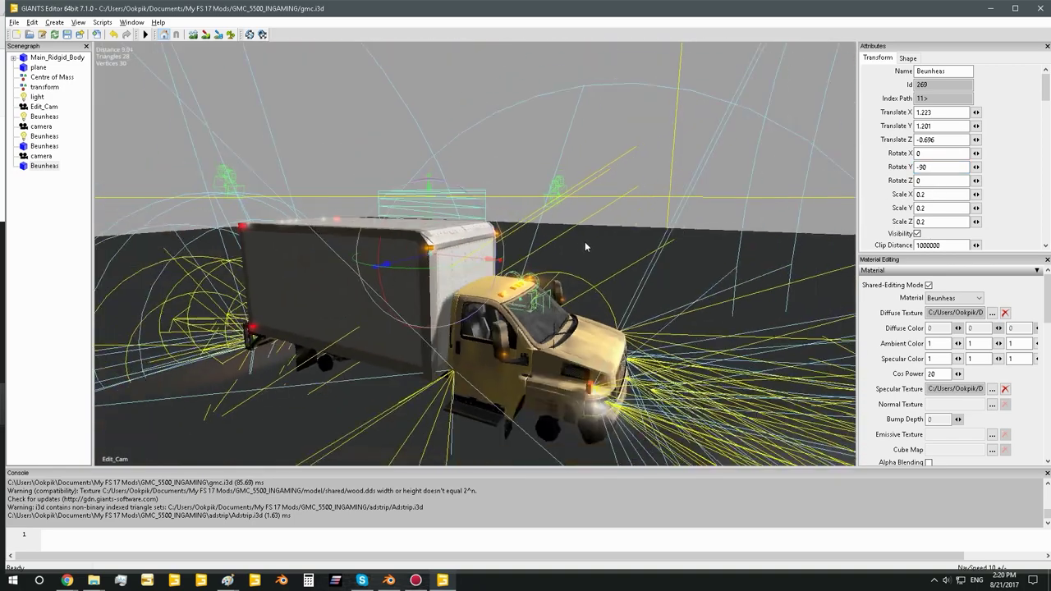
pyautogui.scroll(3, 585, 241)
pyautogui.doubleClick(917, 117)
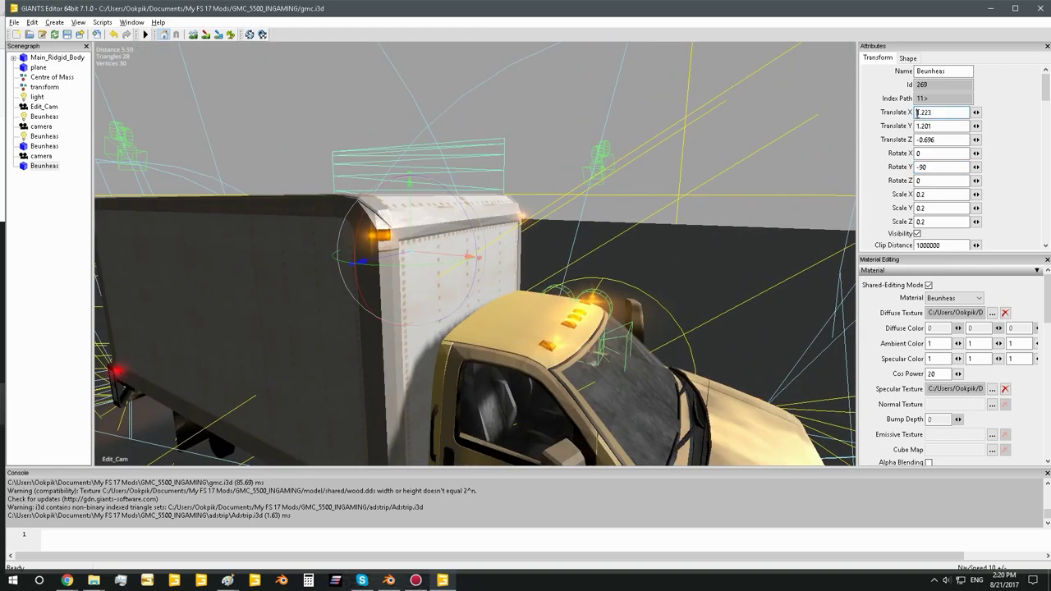
pyautogui.write('-1.223')
pyautogui.press('Return')
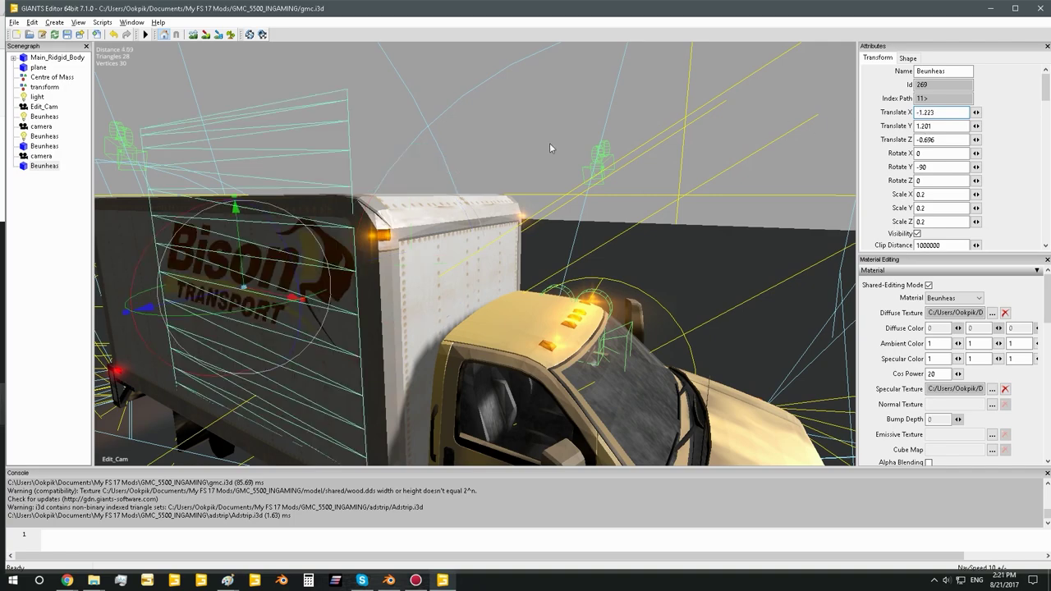
# Deselect the copied plane and examine how the logo sits on the box's opposite side, both close up and from a distance
pyautogui.scroll(4, 549, 143)
pyautogui.moveTo(570, 170); pyautogui.dragTo(505, 177, button='middle')
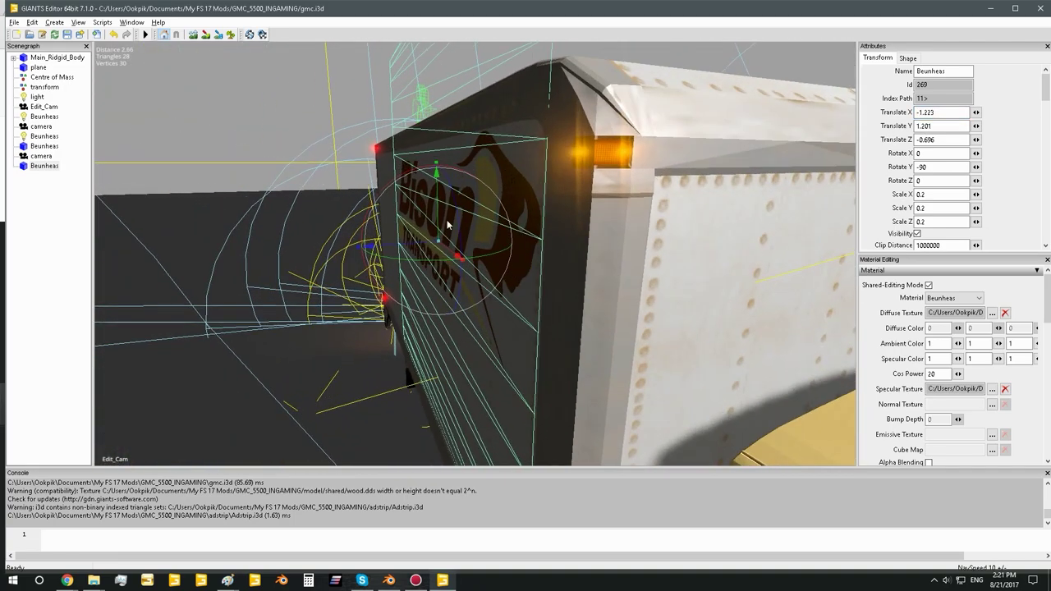
pyautogui.scroll(4, 442, 205)
pyautogui.keyDown('alt'); pyautogui.moveTo(449, 223); pyautogui.dragTo(642, 115); pyautogui.keyUp('alt')
pyautogui.scroll(3, 448, 204)
pyautogui.scroll(-10, 530, 233)
pyautogui.click(573, 98)
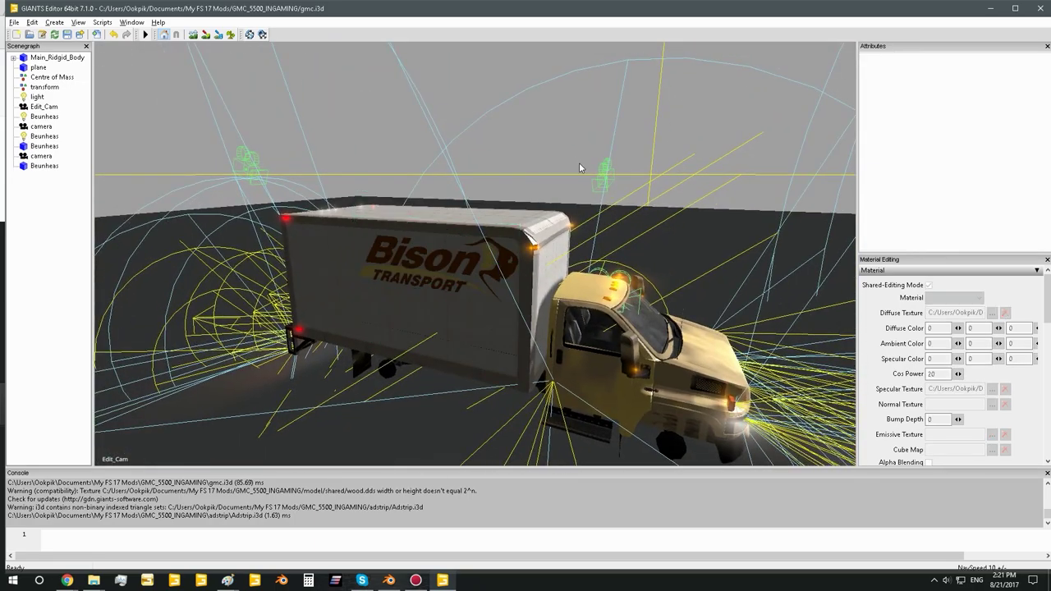
pyautogui.scroll(10, 579, 162)
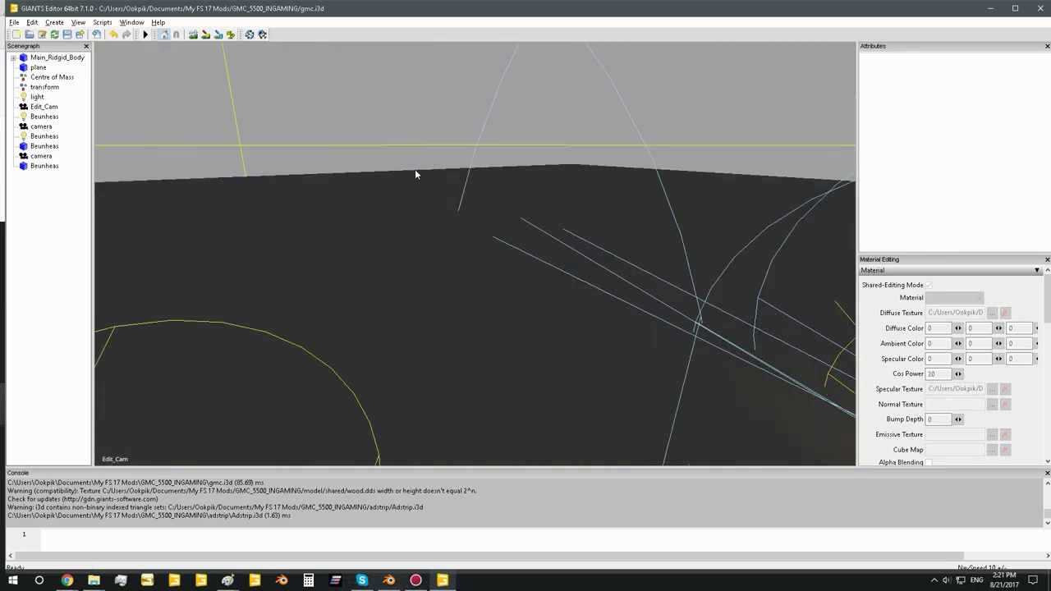
pyautogui.scroll(-10, 386, 191)
pyautogui.scroll(2, 389, 188)
pyautogui.keyDown('alt'); pyautogui.moveTo(389, 188); pyautogui.dragTo(708, 145); pyautogui.keyUp('alt')
pyautogui.scroll(8, 708, 144)
pyautogui.scroll(-10, 708, 144)
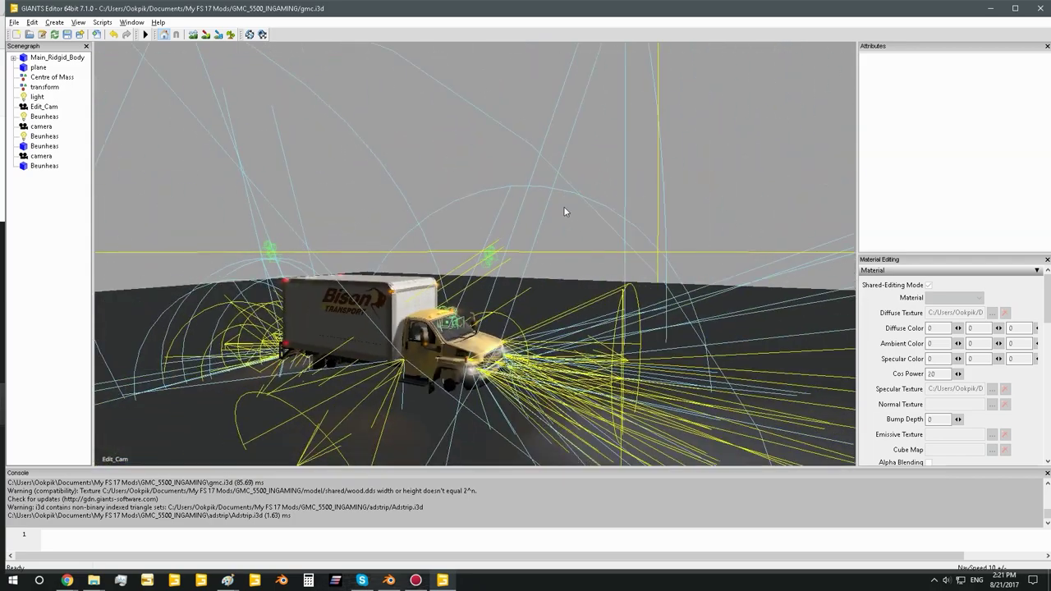
pyautogui.scroll(8, 575, 210)
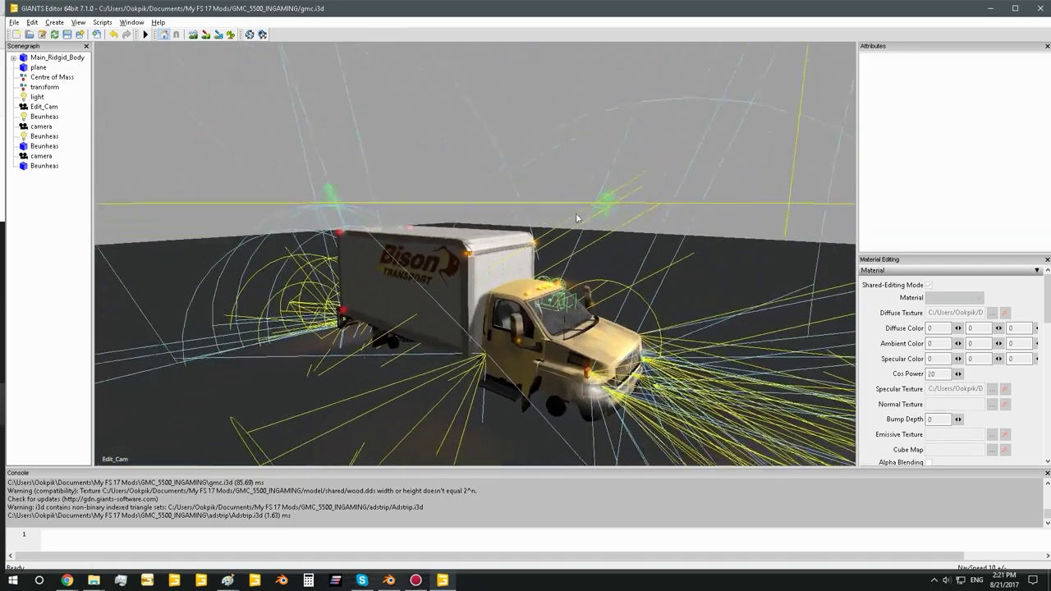
pyautogui.scroll(4, 634, 217)
pyautogui.keyDown('alt'); pyautogui.moveTo(641, 216); pyautogui.dragTo(649, 219); pyautogui.keyUp('alt')
pyautogui.scroll(-8, 647, 220)
# Cut both Beunheas logo planes and paste them into Main_Ridgid_Body
pyautogui.click(45, 146)
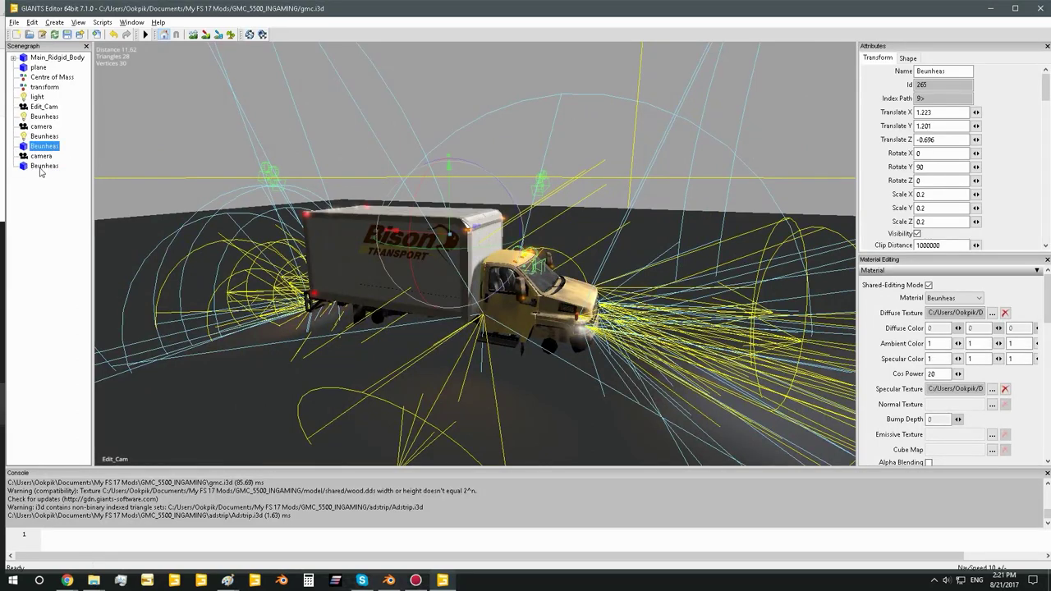
pyautogui.keyDown('ctrl'); pyautogui.click(43, 166); pyautogui.keyUp('ctrl')
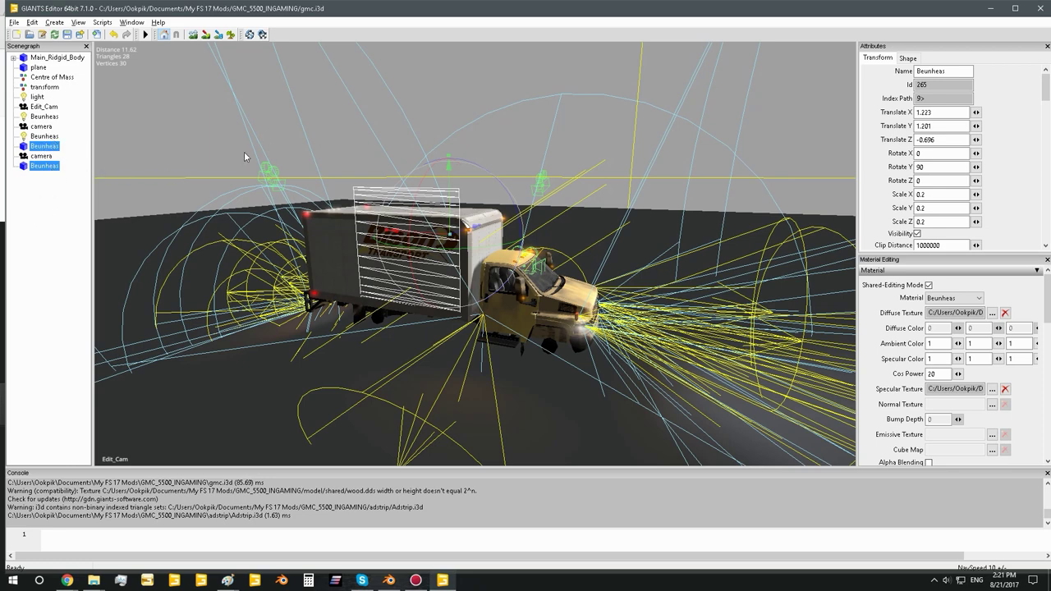
pyautogui.press('Delete')
pyautogui.click(60, 62)
pyautogui.hotkey('ctrl', 'v')
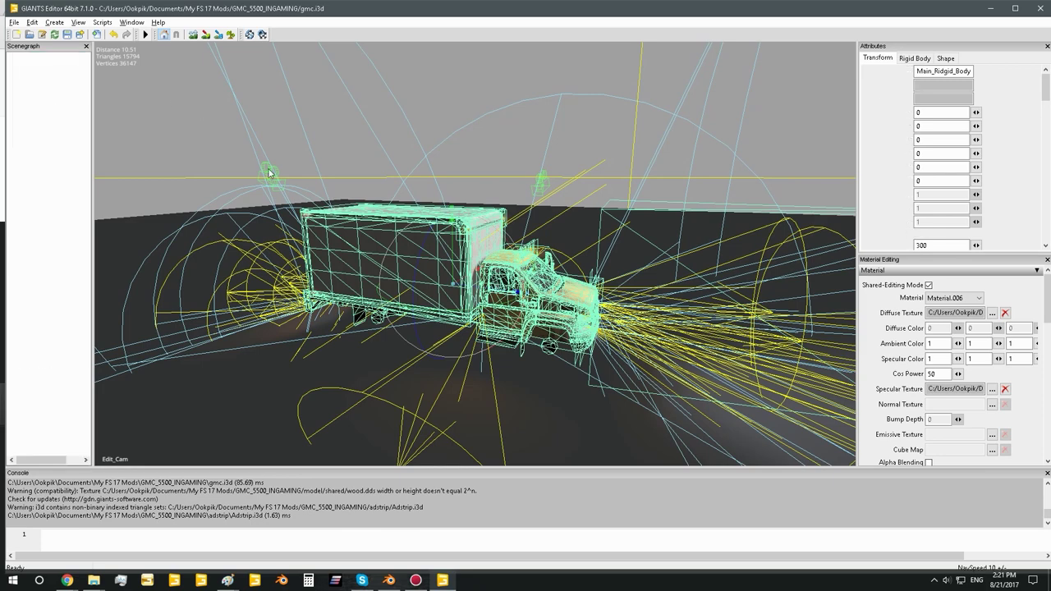
pyautogui.scroll(3, 460, 228)
pyautogui.scroll(3, 459, 228)
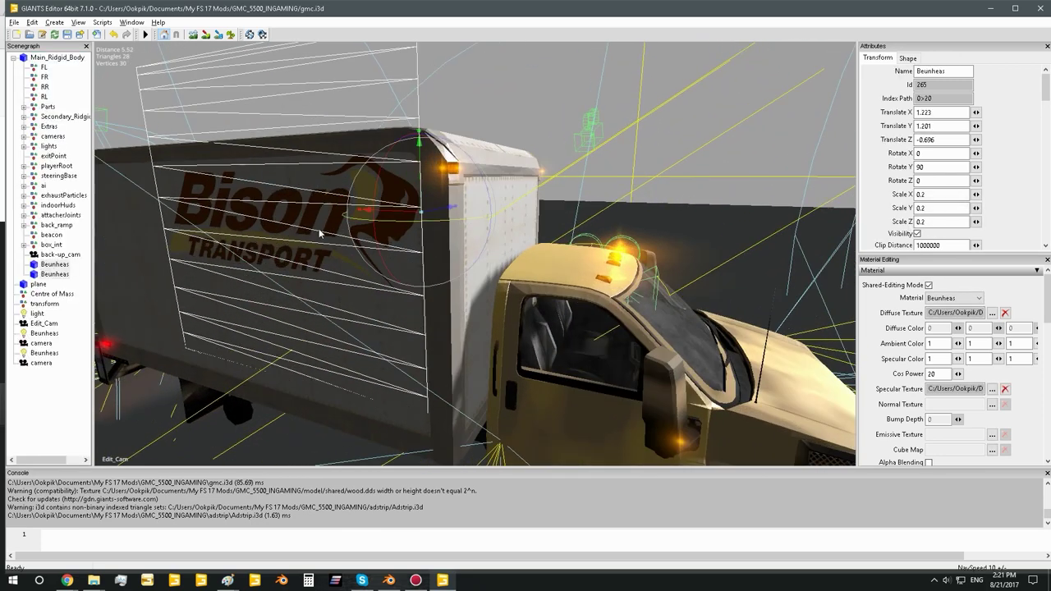
# Move both Beunheas logo planes from Main_Ridgid_Body into its Extras group
pyautogui.click(52, 265)
pyautogui.keyDown('shift'); pyautogui.click(54, 274); pyautogui.keyUp('shift')
pyautogui.press('Delete')
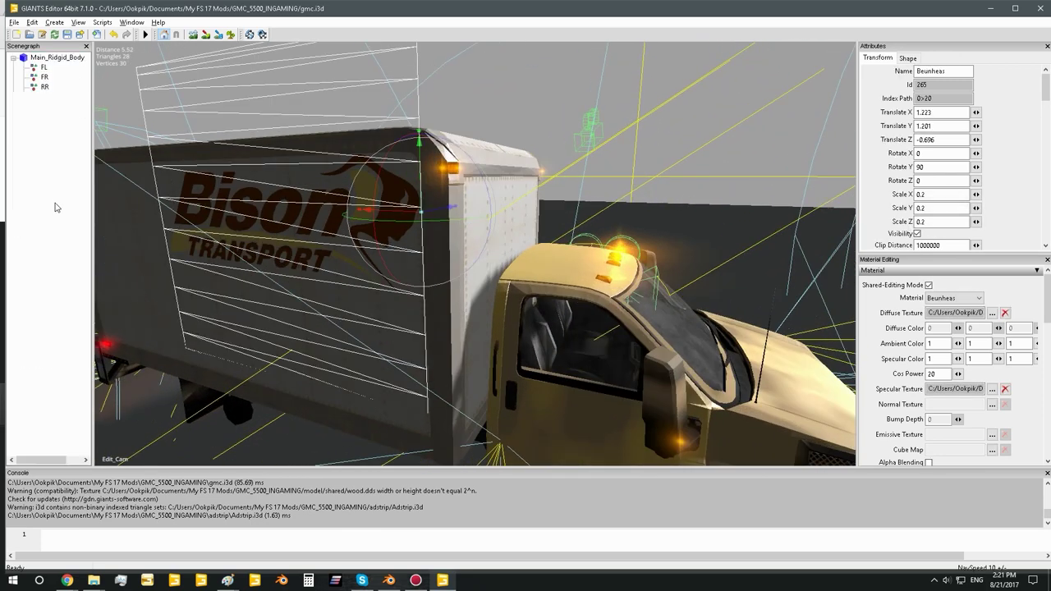
pyautogui.click(47, 126)
pyautogui.hotkey('ctrl', 'z')
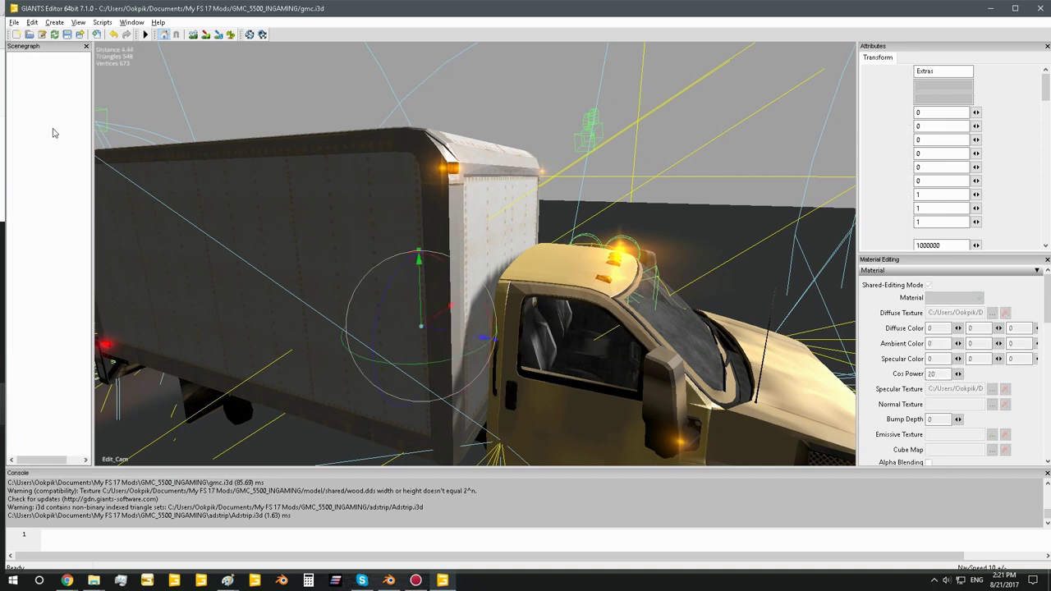
pyautogui.click(48, 127)
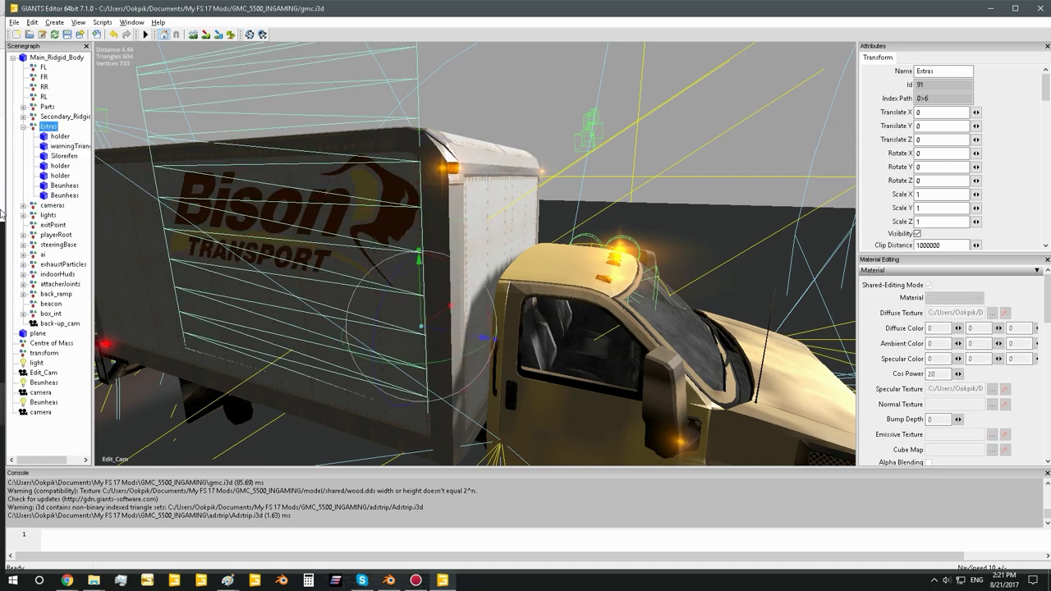
# Check each Beunheas plane inside Extras, collapse the group, view the truck from a distance and clear the selection
pyautogui.click(62, 196)
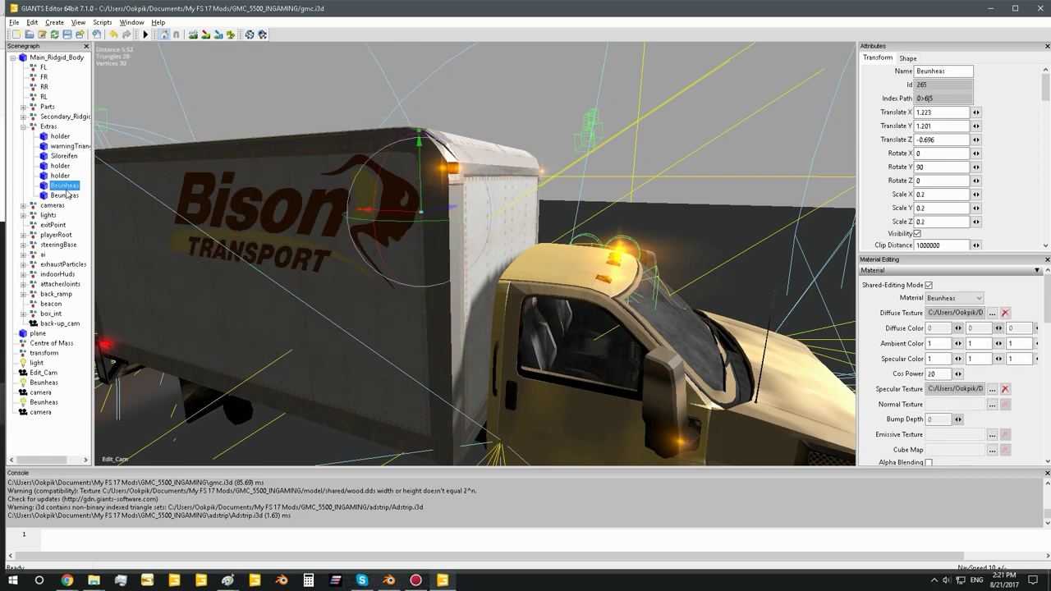
pyautogui.click(66, 195)
pyautogui.click(23, 127)
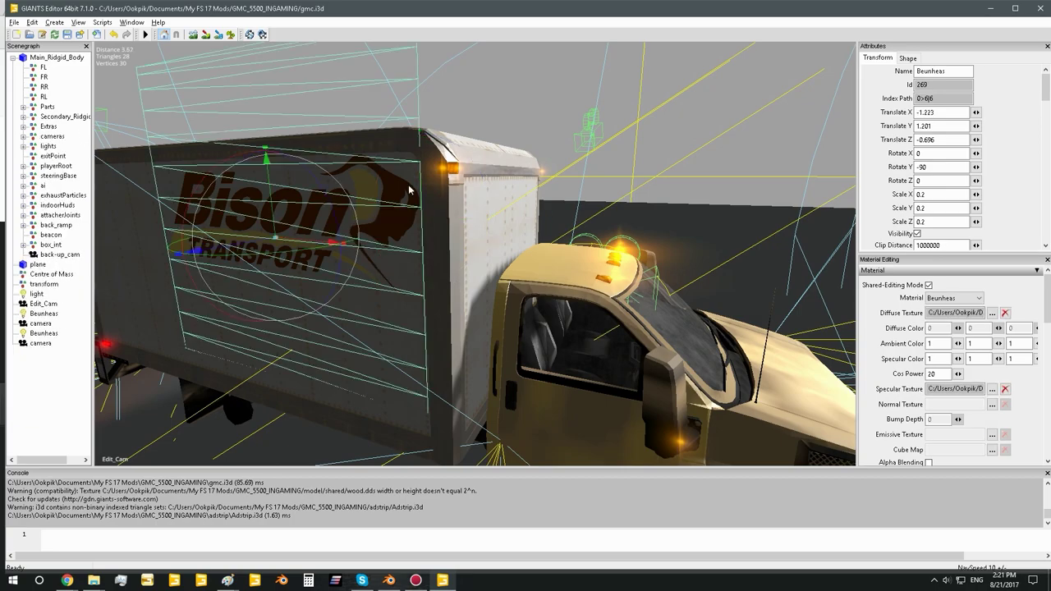
pyautogui.scroll(-8, 558, 221)
pyautogui.scroll(8, 517, 235)
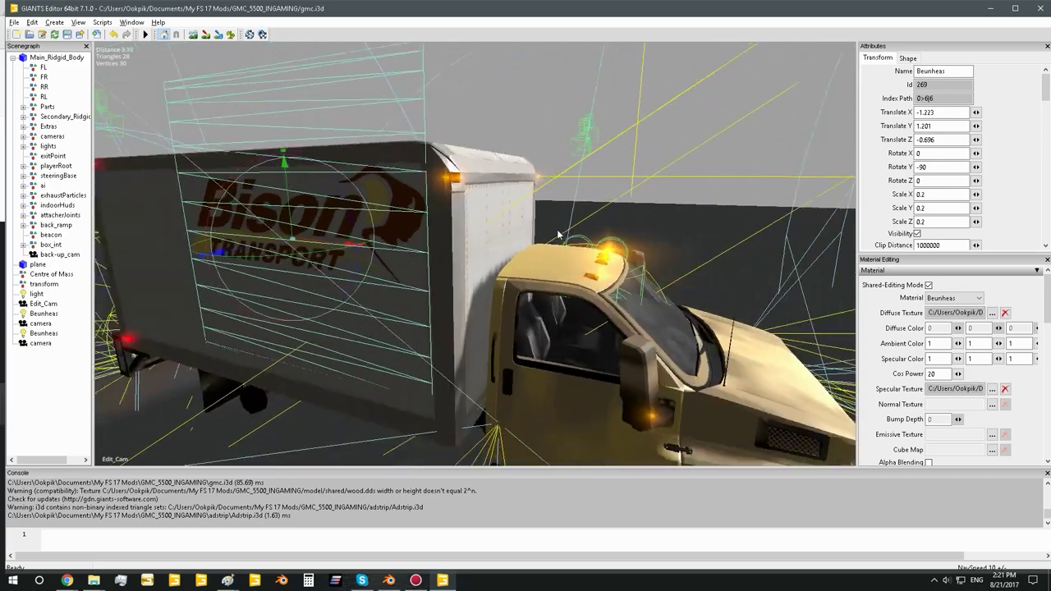
pyautogui.scroll(-3, 558, 236)
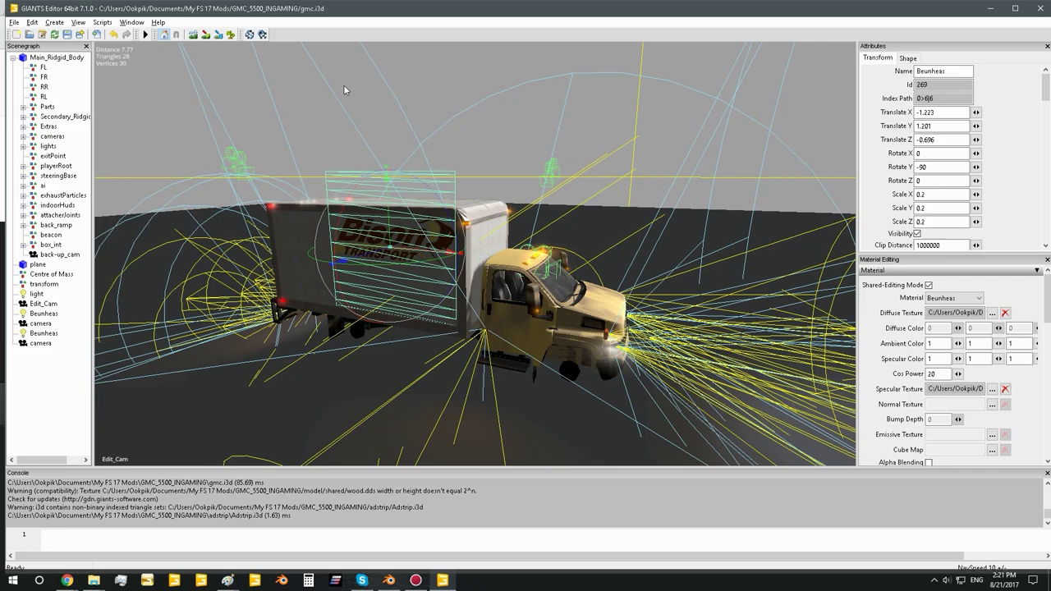
pyautogui.click(348, 103)
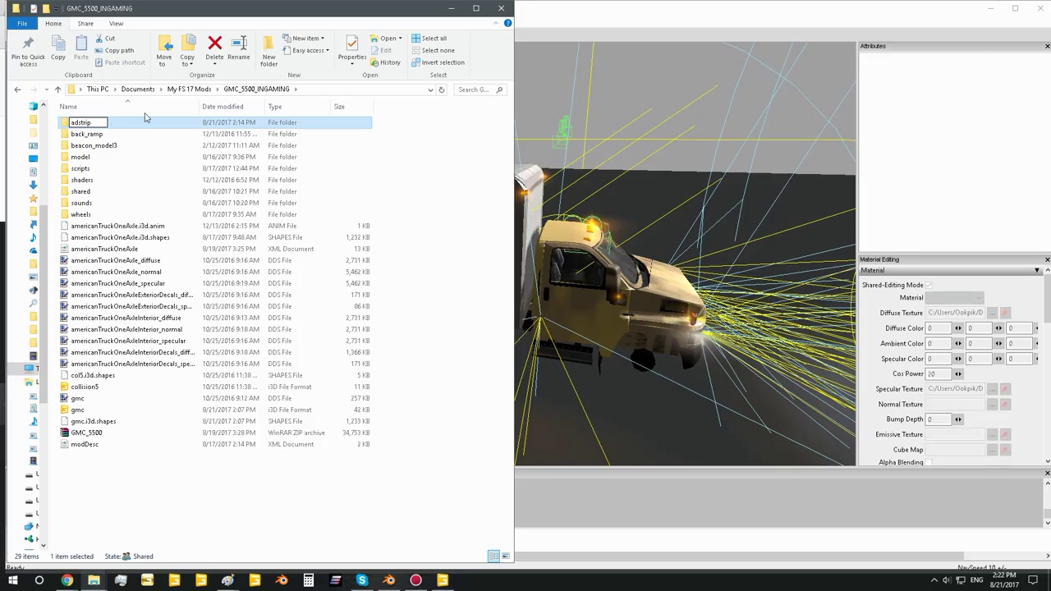
# Make a copy of the adstrip folder inside GMC_5500_INGAMING, name it adstrip2, and open it
pyautogui.press('Return')
pyautogui.hotkey('ctrl', 'c')
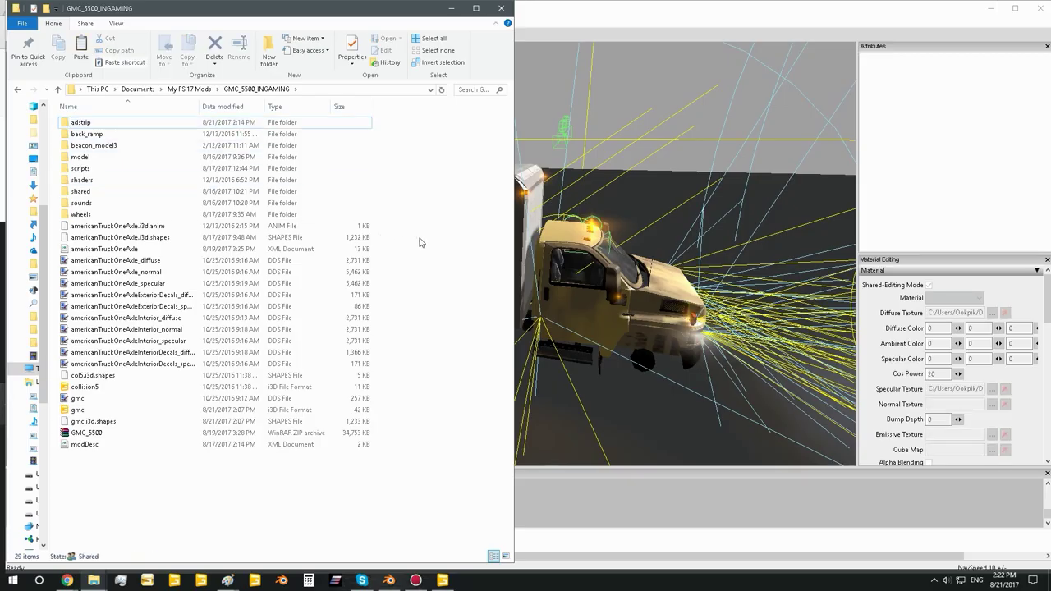
pyautogui.hotkey('ctrl', 'v')
pyautogui.rightClick(88, 134)
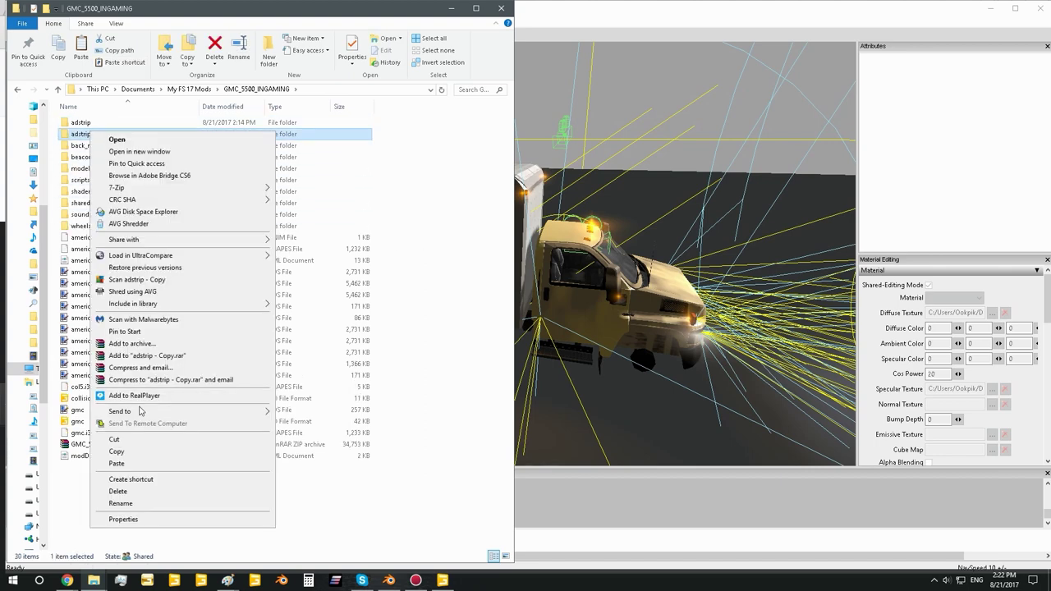
pyautogui.click(145, 503)
pyautogui.moveTo(119, 134); pyautogui.dragTo(102, 134)
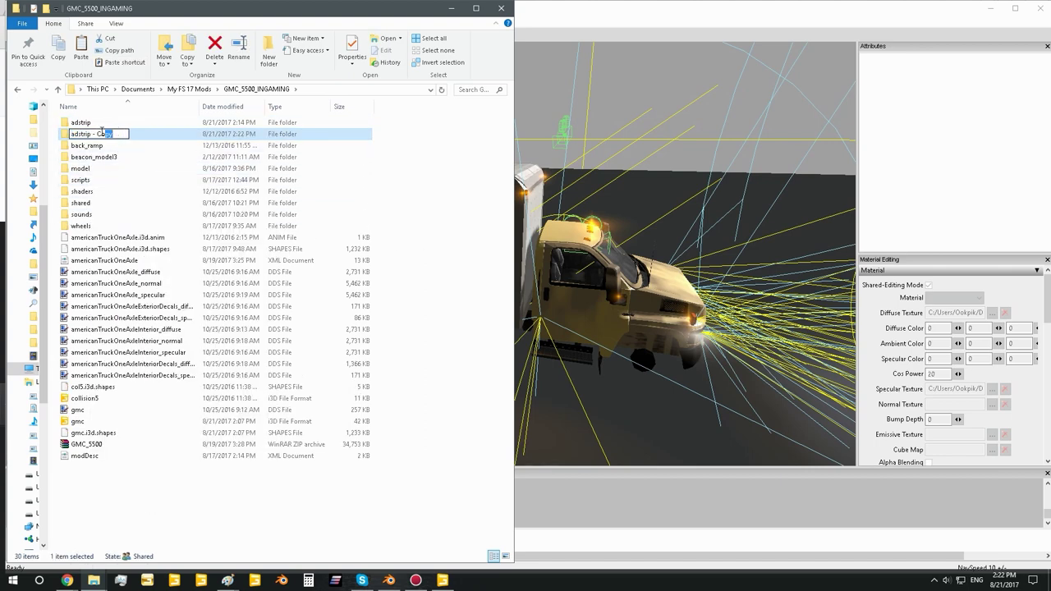
pyautogui.write('2')
pyautogui.press('Return')
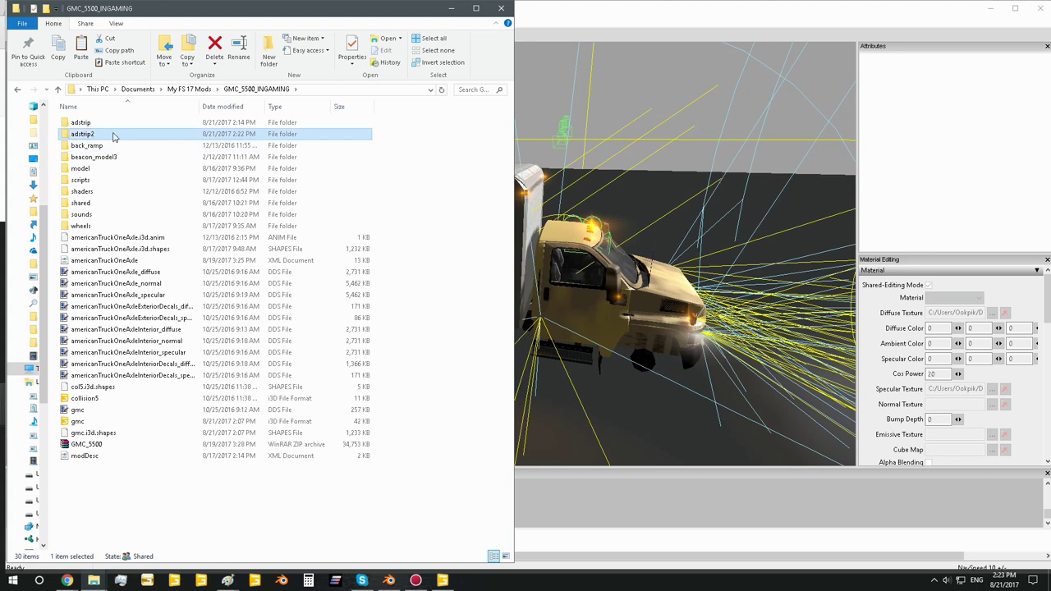
pyautogui.doubleClick(113, 134)
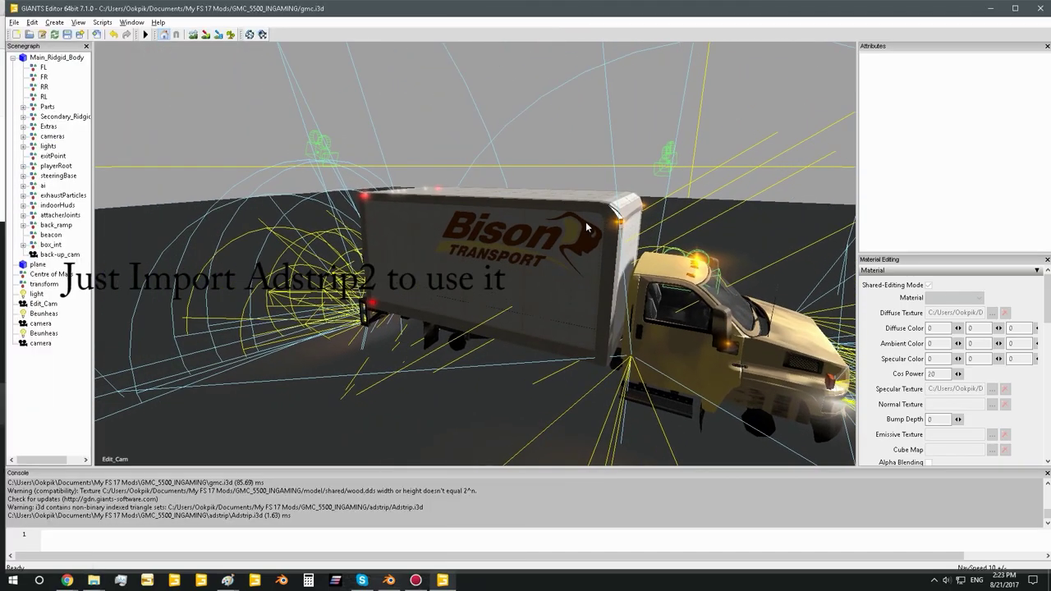
# Switch back to GIANTS Editor and examine the Bison Transport logo close up on the side of the truck's box
pyautogui.scroll(5, 633, 211)
pyautogui.keyDown('alt'); pyautogui.moveTo(659, 212); pyautogui.dragTo(528, 213); pyautogui.keyUp('alt')
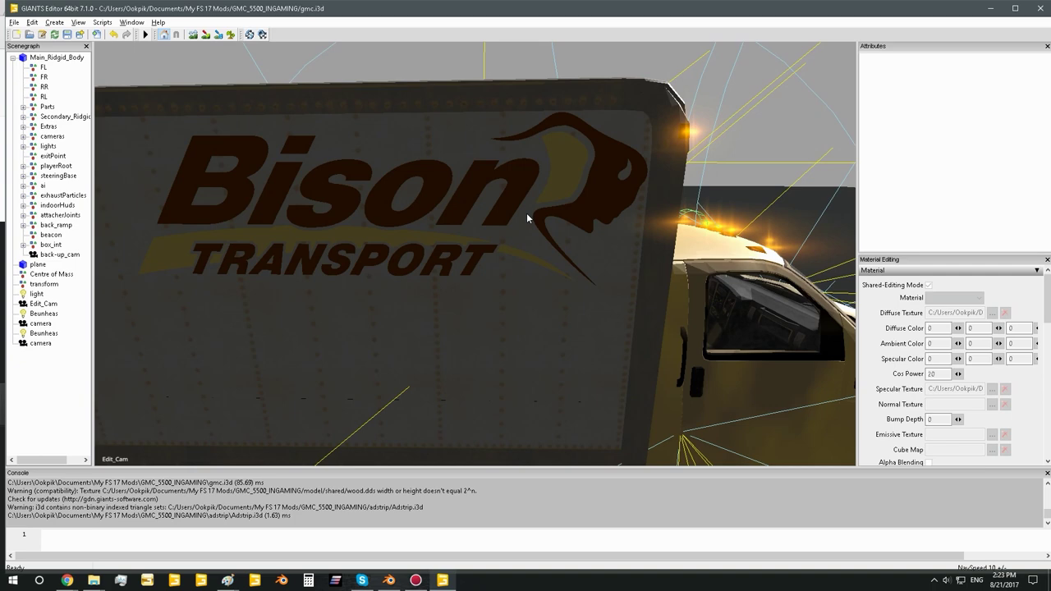